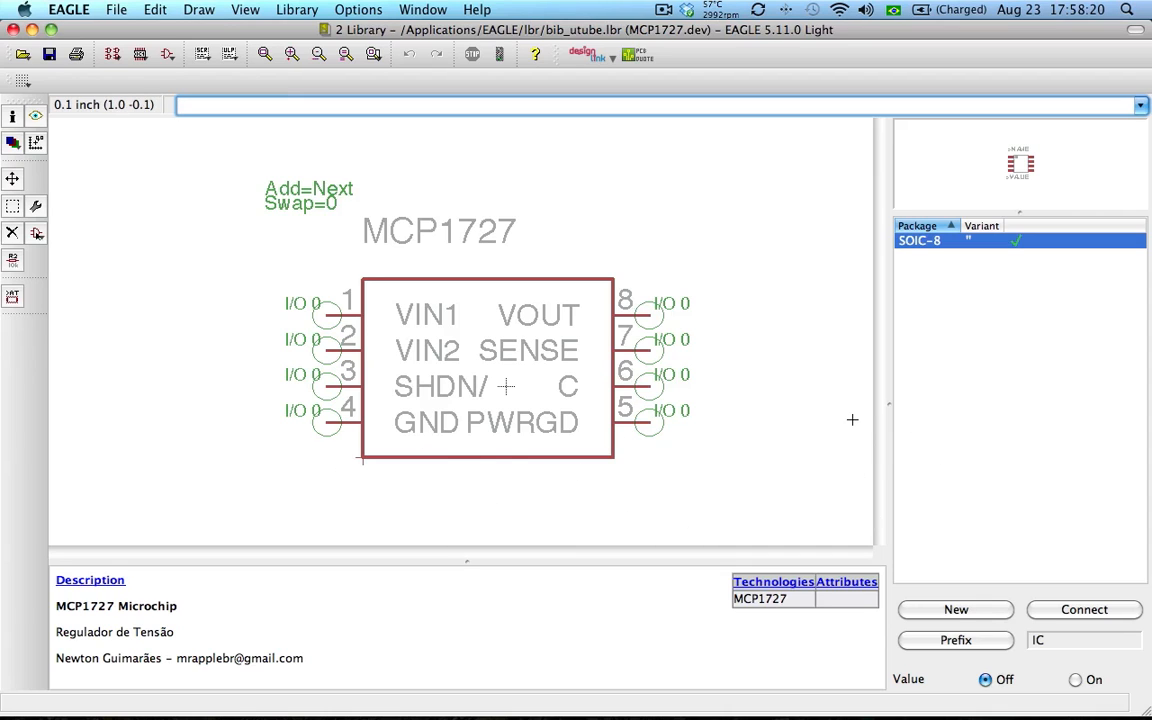
Try to add a second MCP1727 symbol to the MCP1727 device.
click(33, 234)
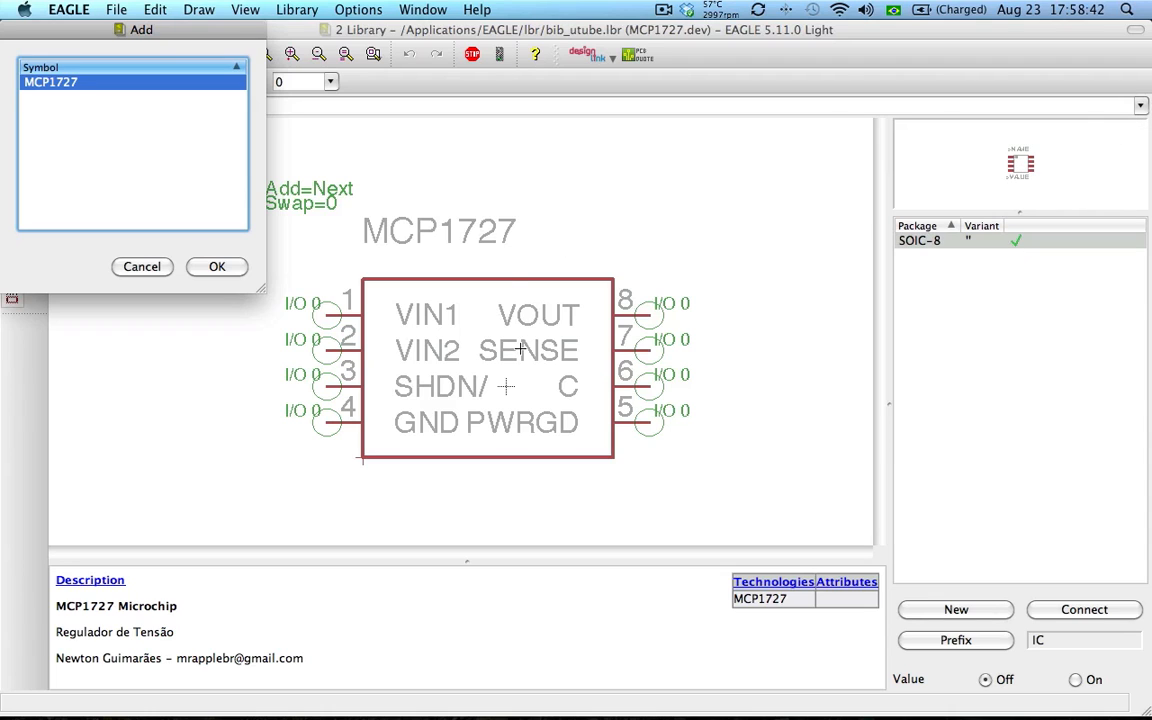
double_click(53, 84)
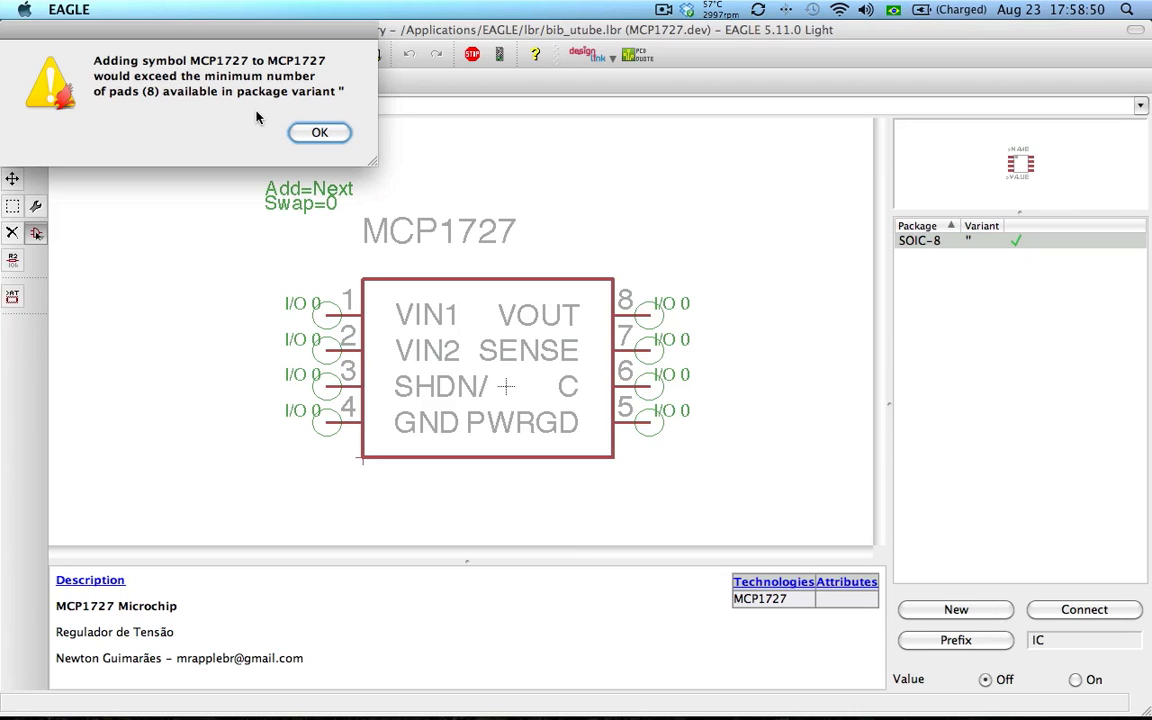
click(312, 133)
Delete the SOIC-8 package variant from the MCP1727 device.
click(962, 242)
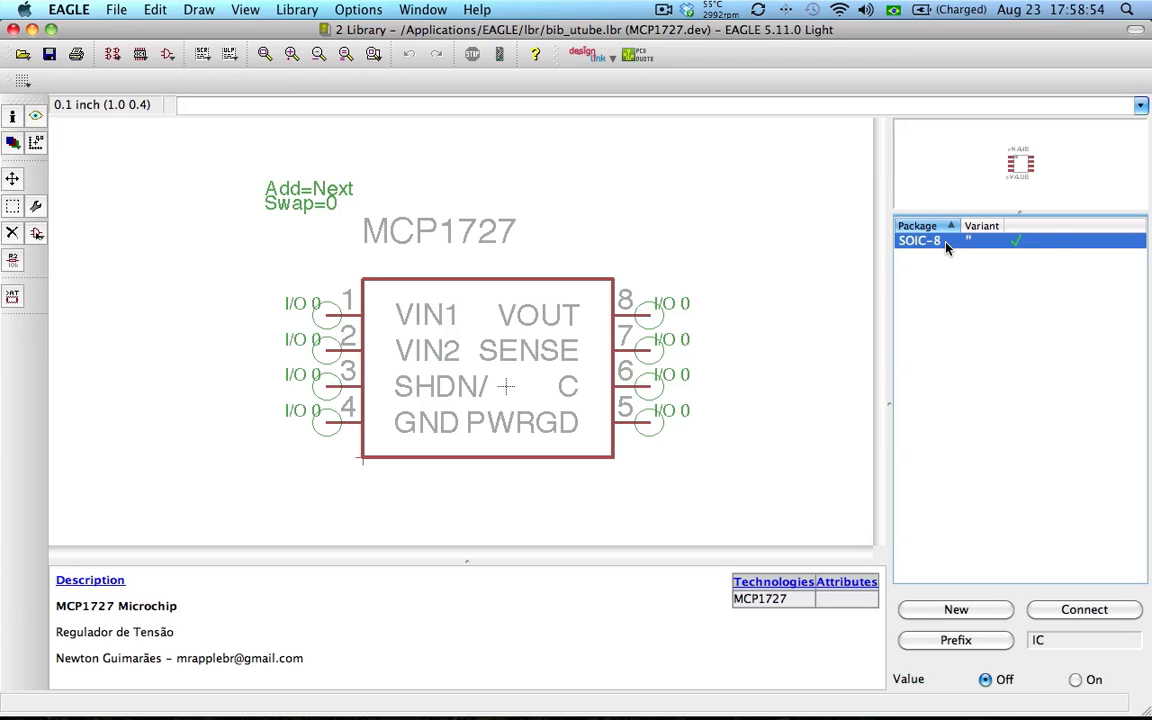
right_click(947, 248)
click(972, 271)
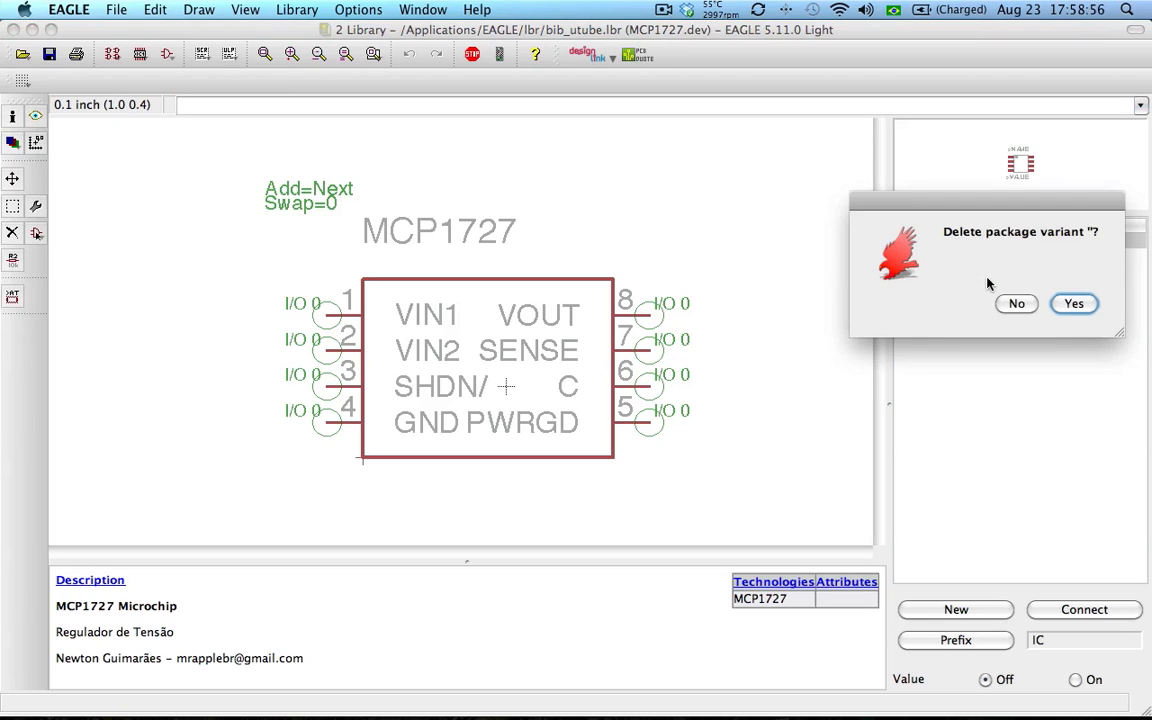
key(Return)
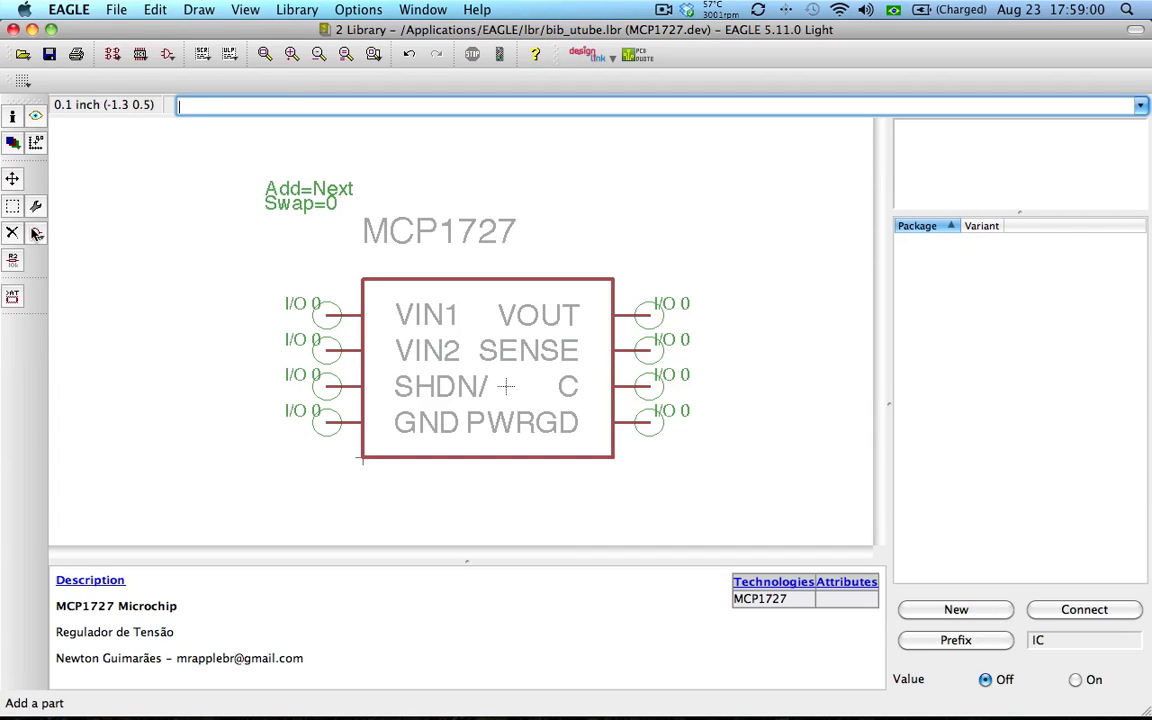
Add two more MCP1727 symbols to the device, one above and one below the existing symbol's level on its right.
click(35, 233)
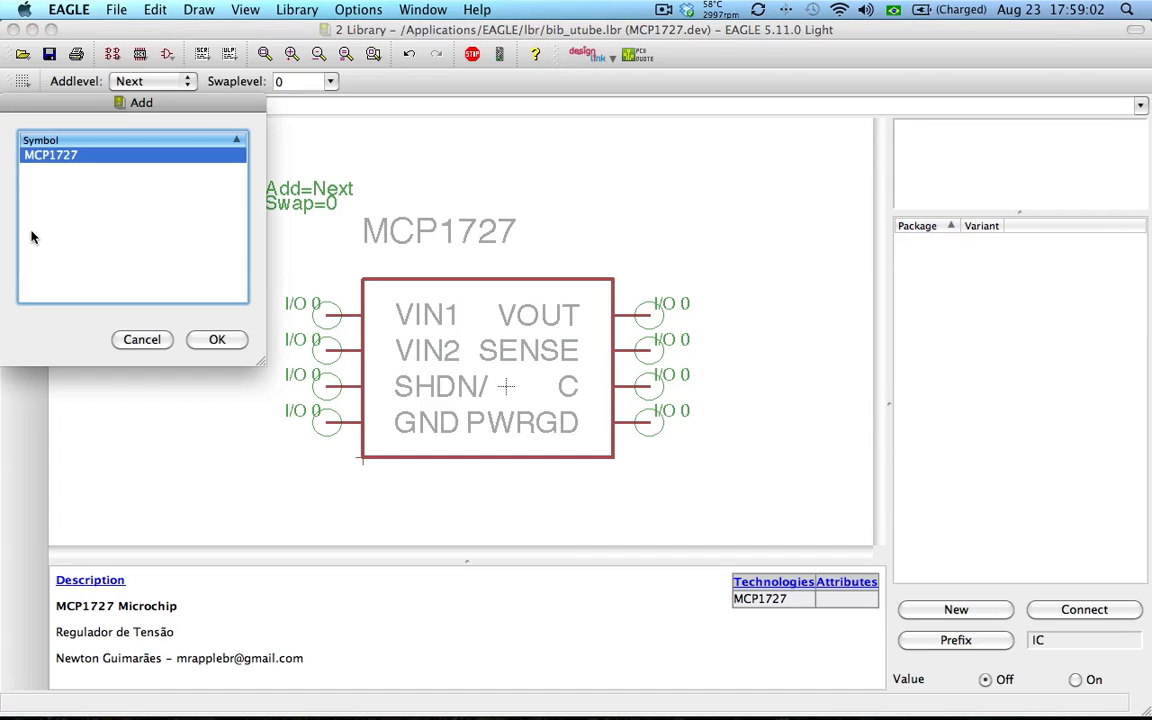
double_click(55, 158)
scroll(244, 327, down, 3)
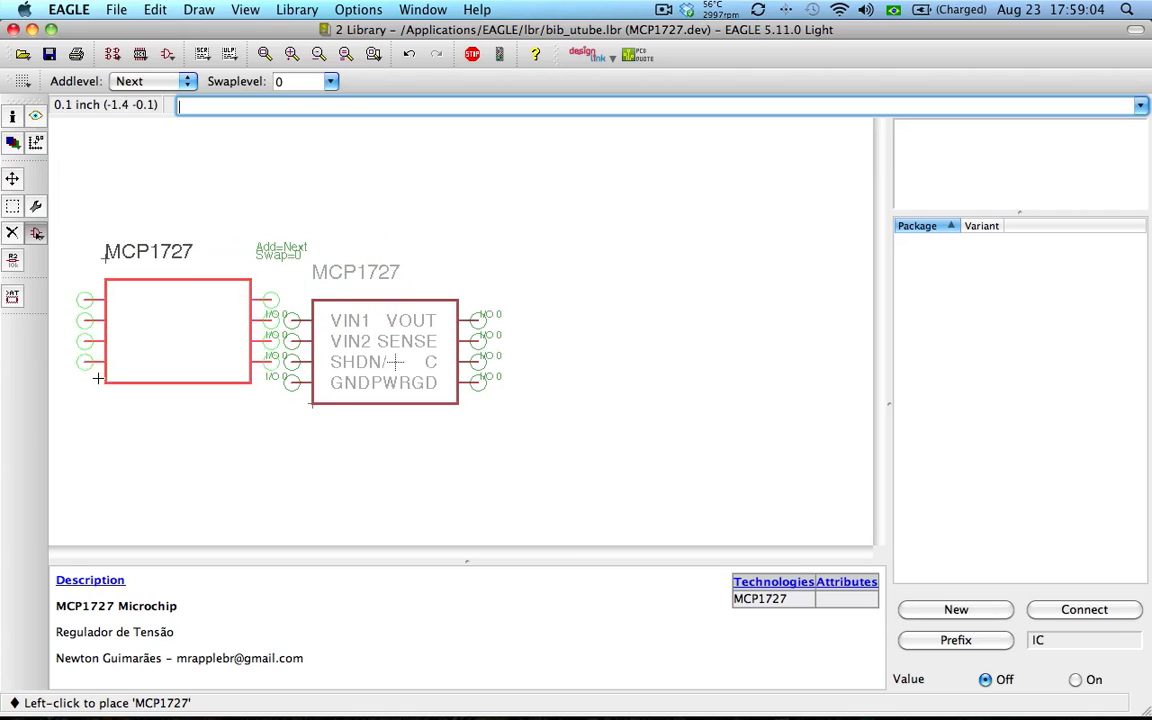
click(622, 321)
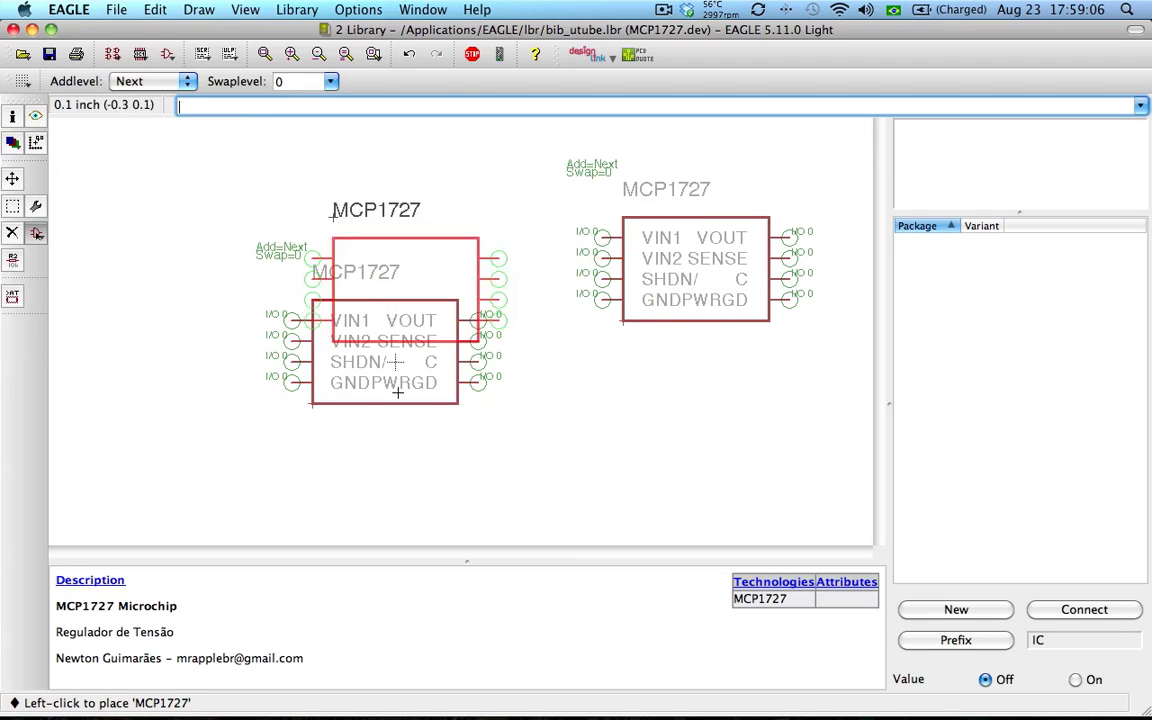
click(561, 507)
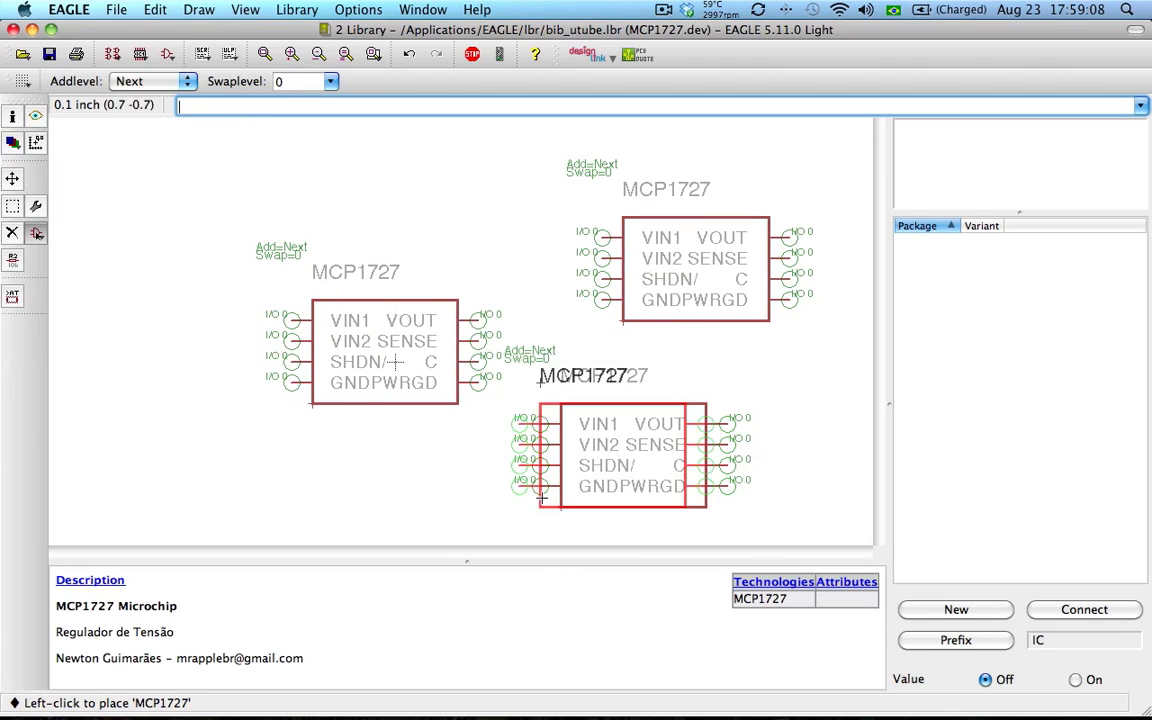
key(Escape)
key(Escape)
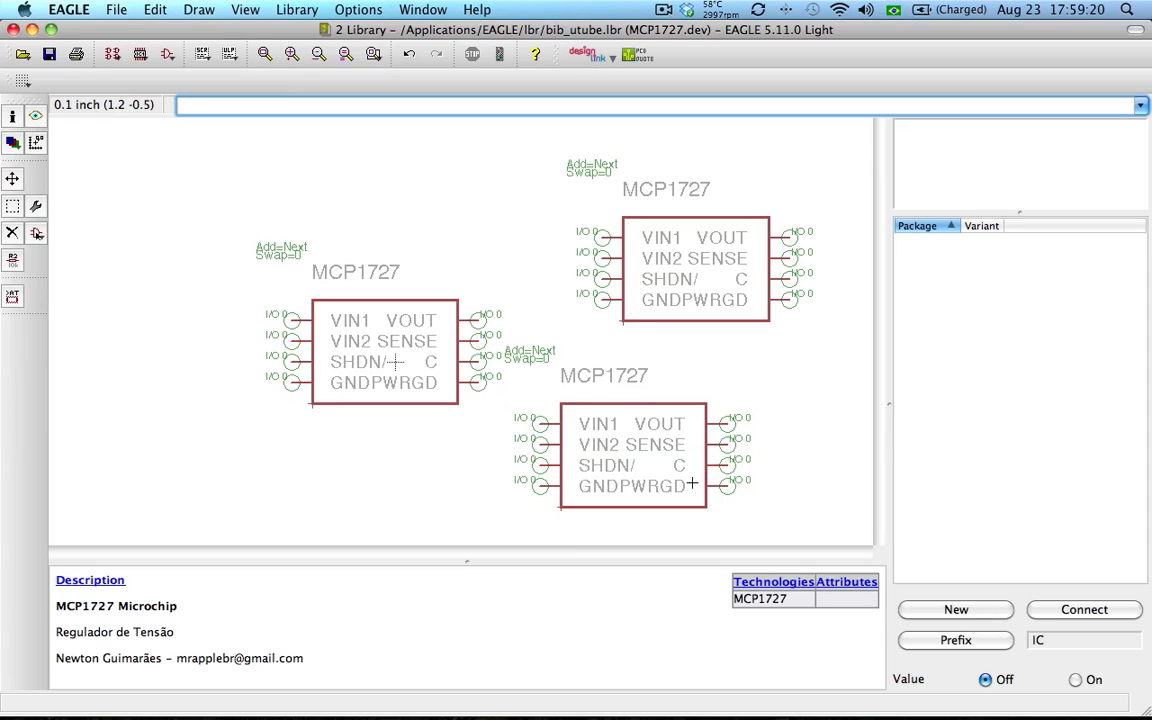
Try to create a SOIC-8 package variant for the device containing three MCP1727 symbols.
click(976, 611)
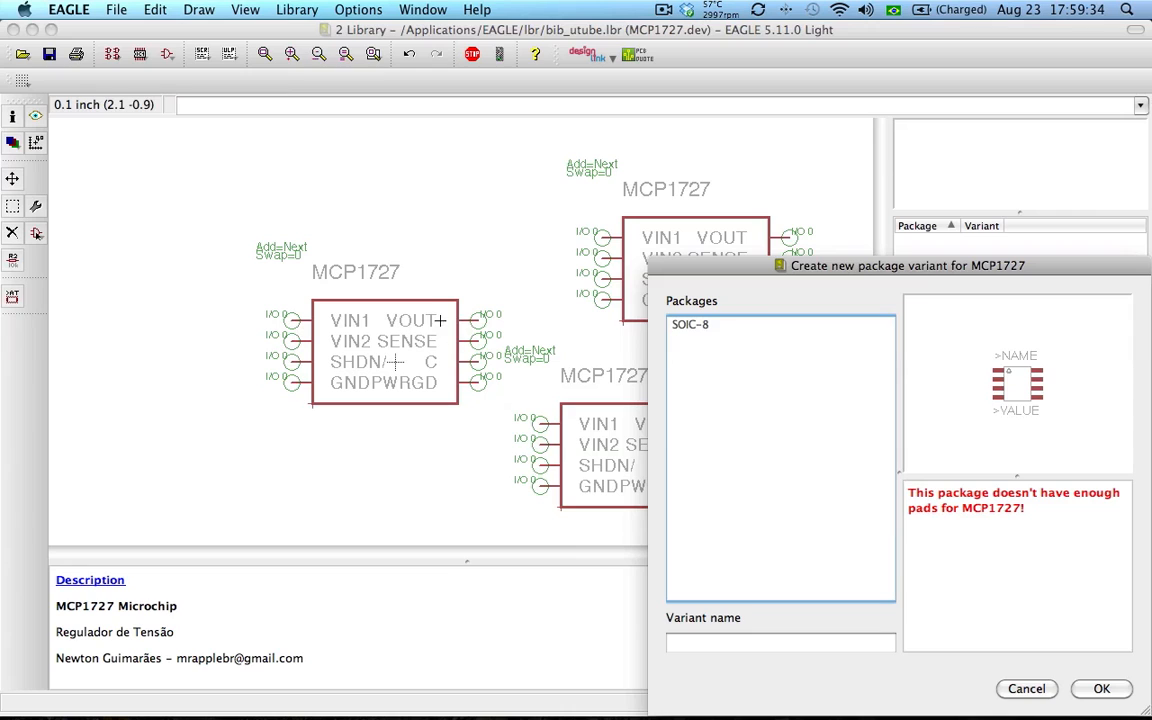
key(Escape)
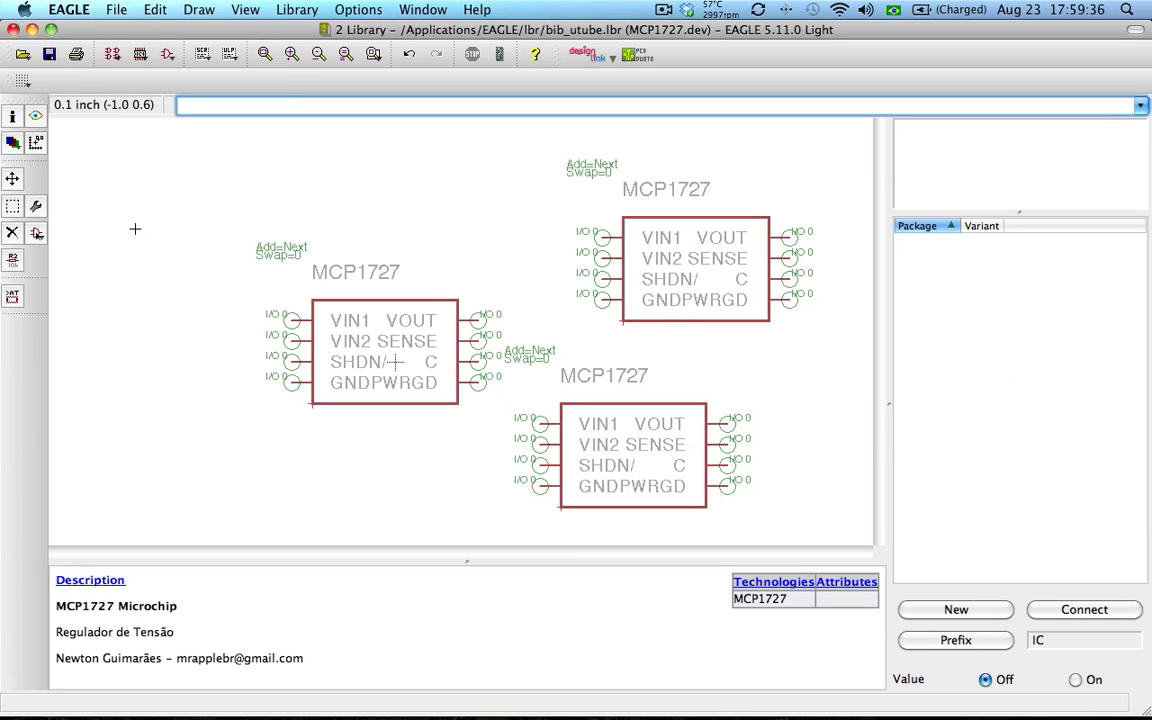
Delete the two extra MCP1727 symbols and create a new package variant from the SOIC-8 package.
click(12, 232)
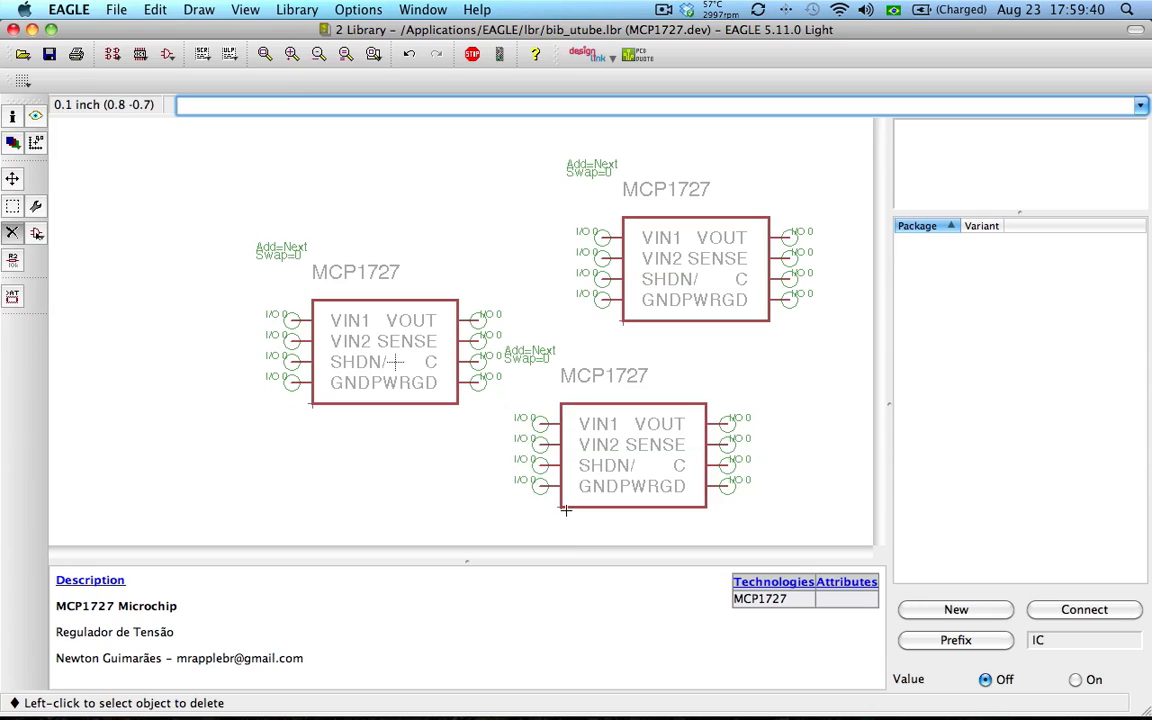
click(614, 453)
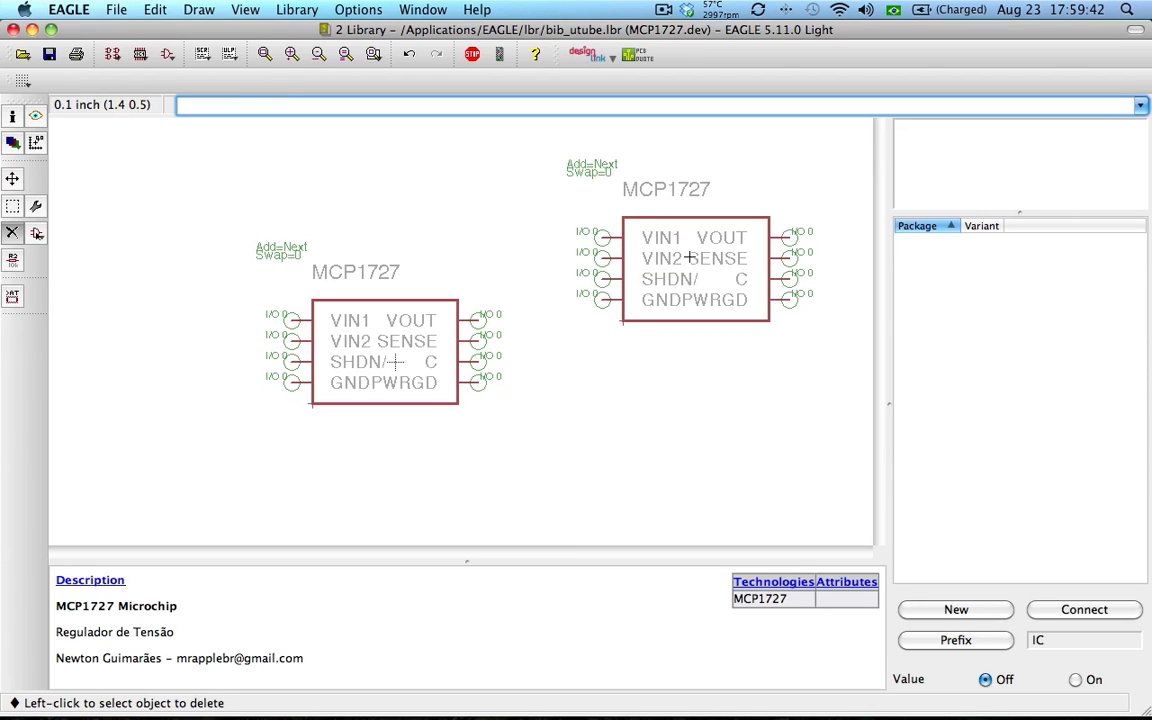
click(623, 321)
click(970, 614)
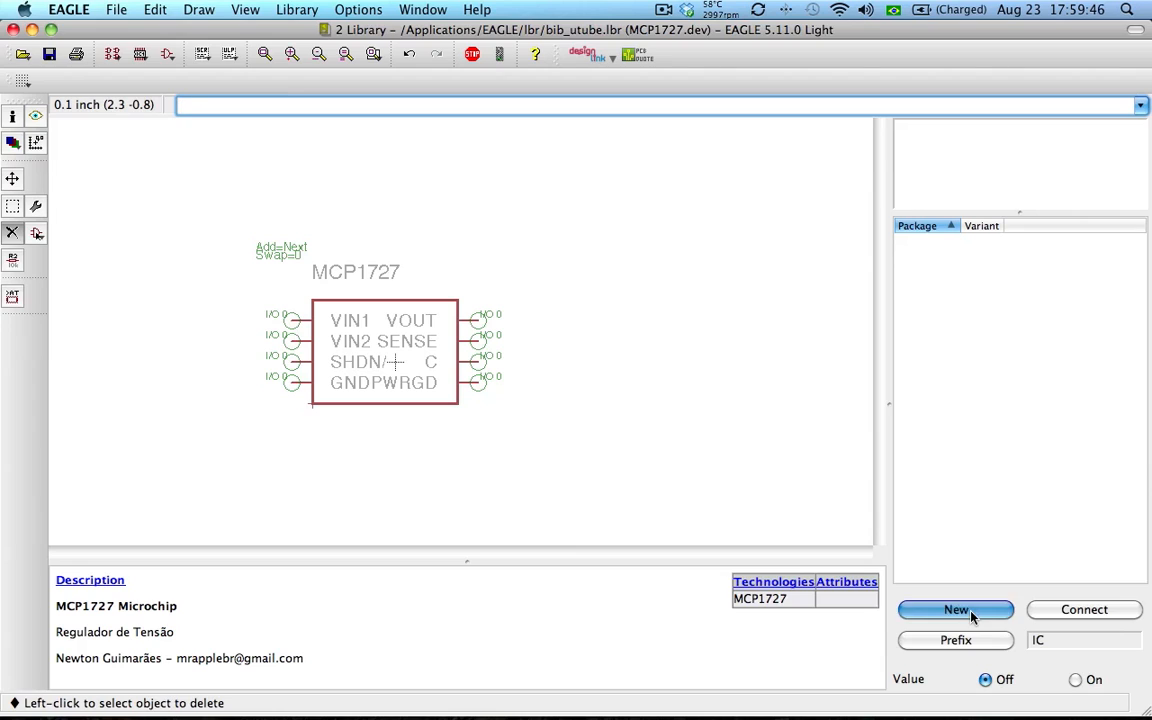
double_click(689, 327)
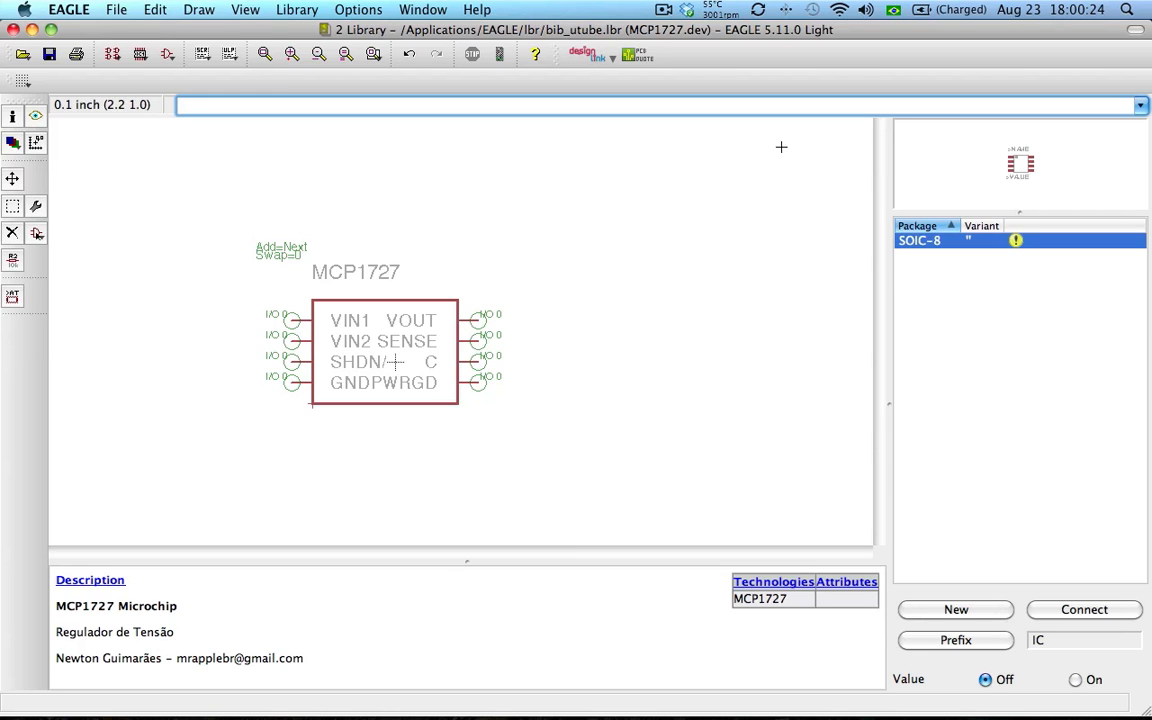
Close the bib_utube library without saving its changes and switch to the 2_prog_utube.sch schematic.
mouse_move(2, 4)
click(13, 30)
click(264, 146)
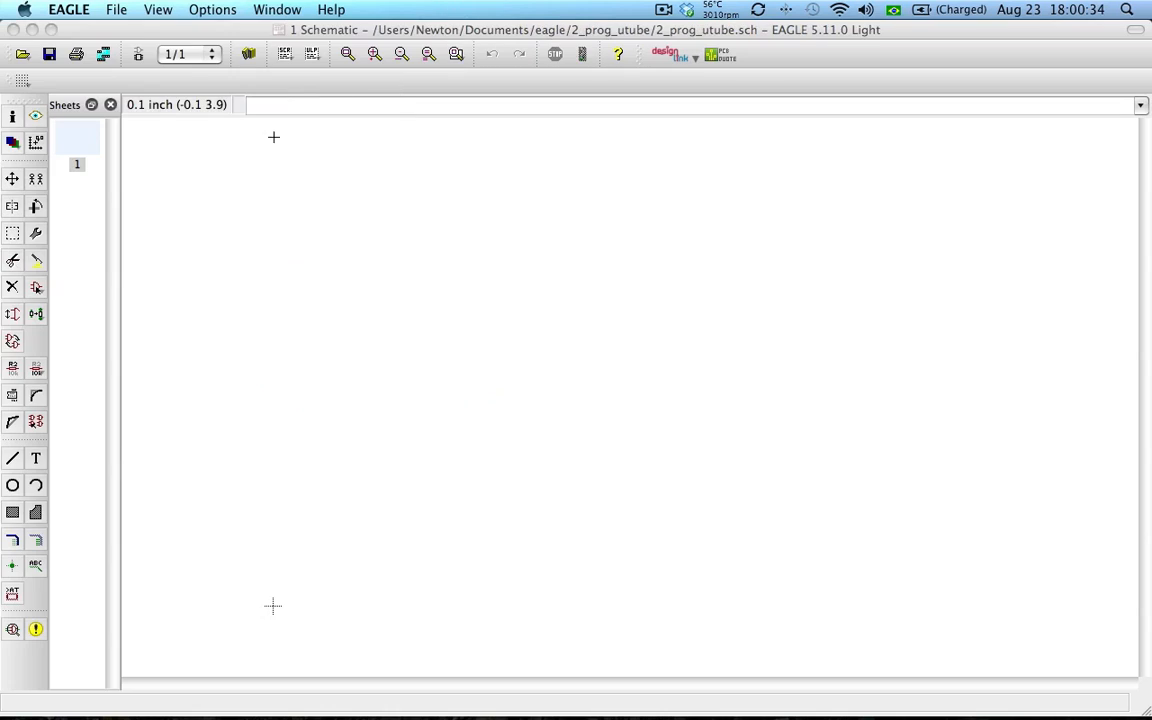
click(375, 36)
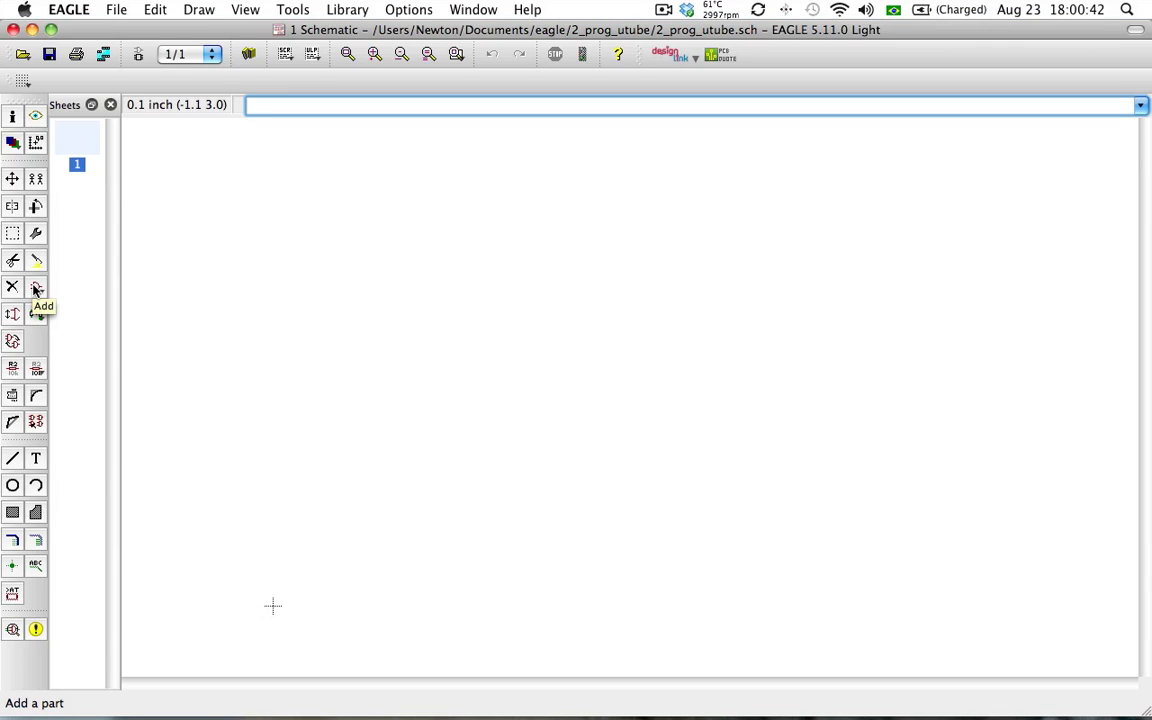
Load the bib_utube.lbr library for use in the schematic.
click(340, 8)
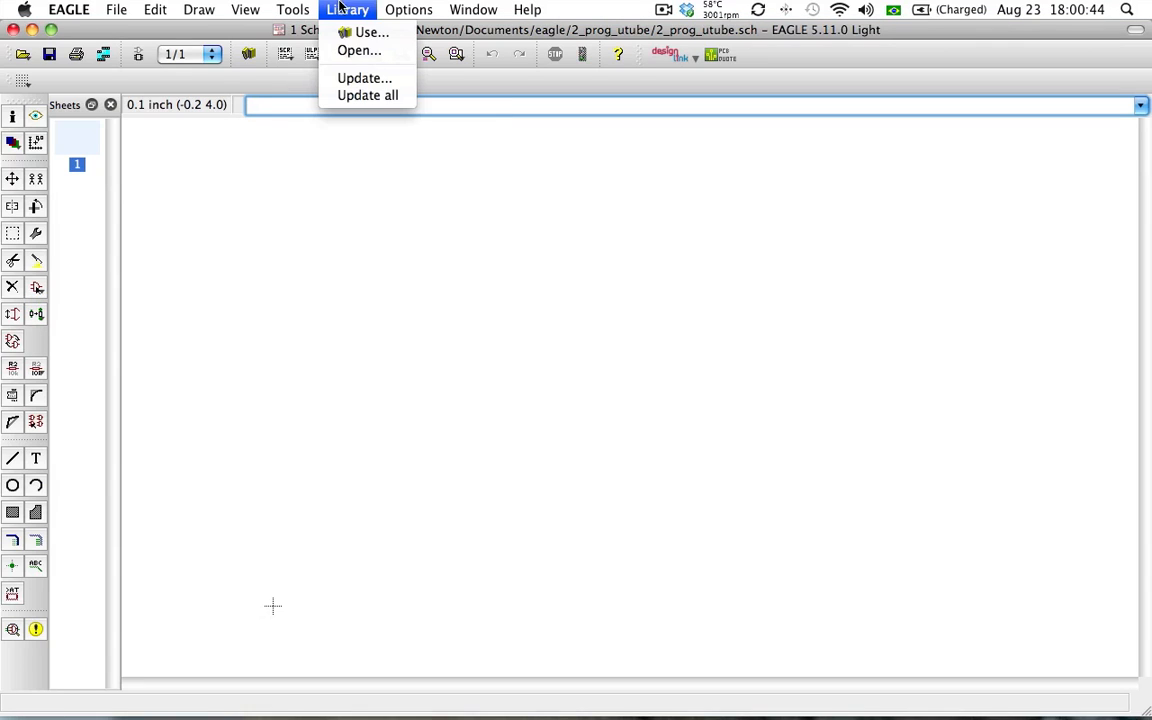
click(366, 32)
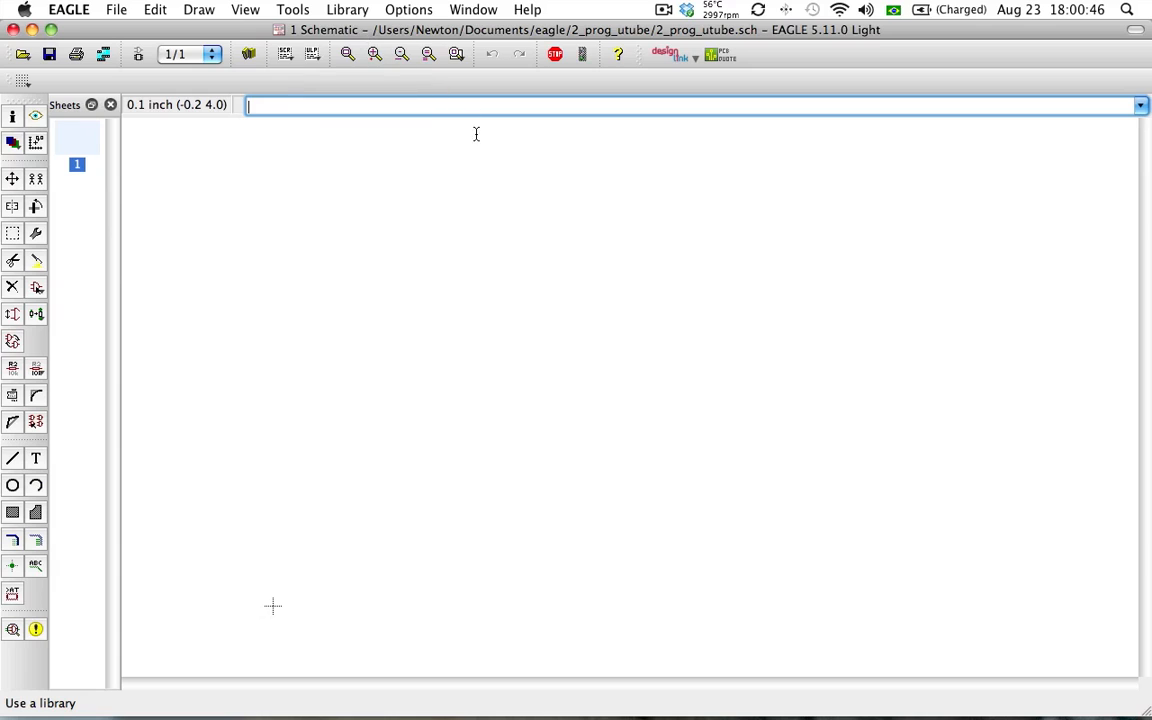
key(Right)
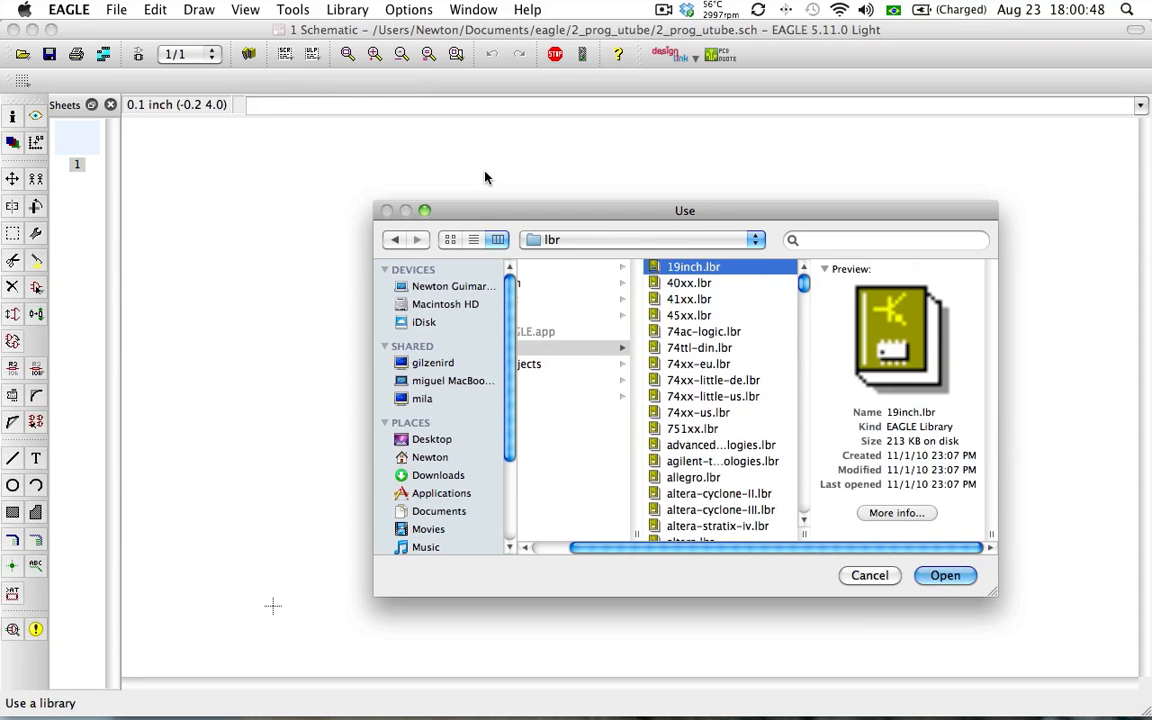
text(bib)
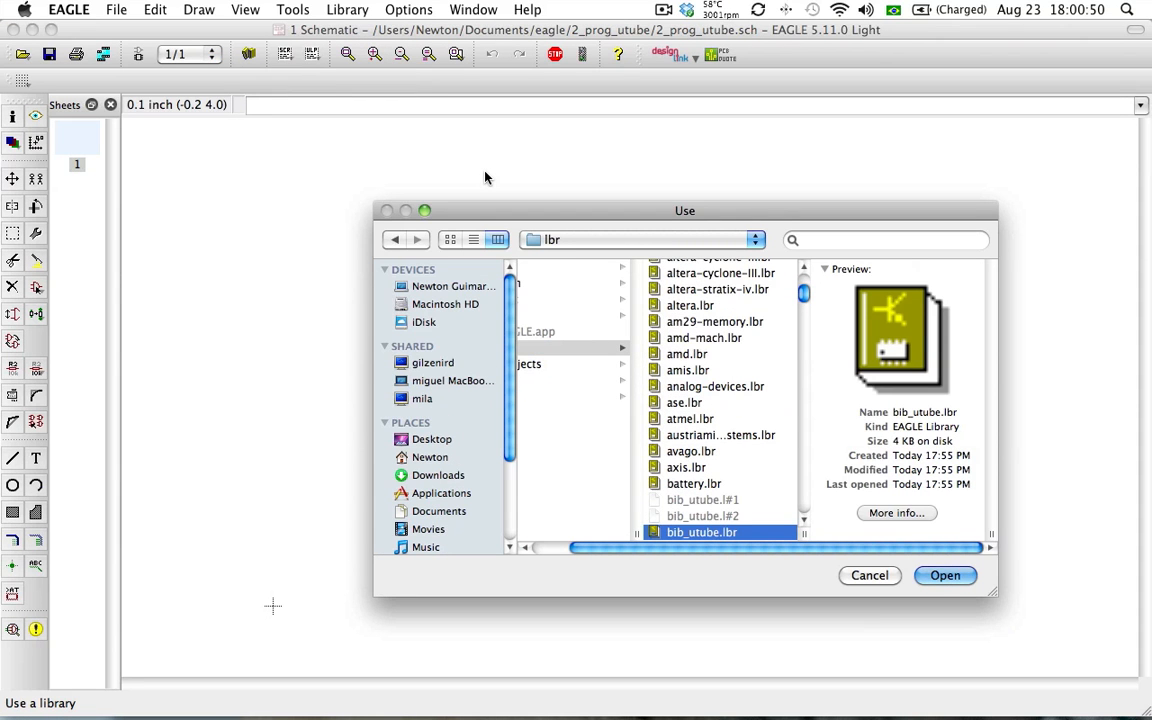
click(932, 574)
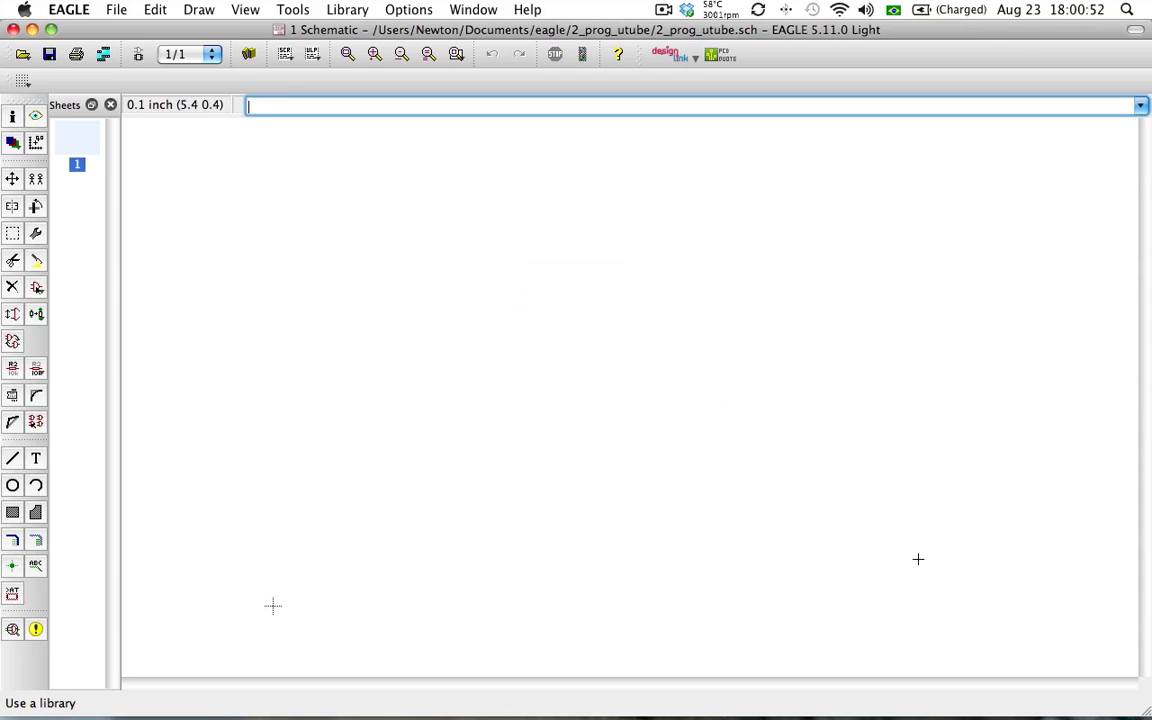
Place one MCP1727 part from the bib_utube library on the schematic, slightly above and right of the origin.
click(34, 286)
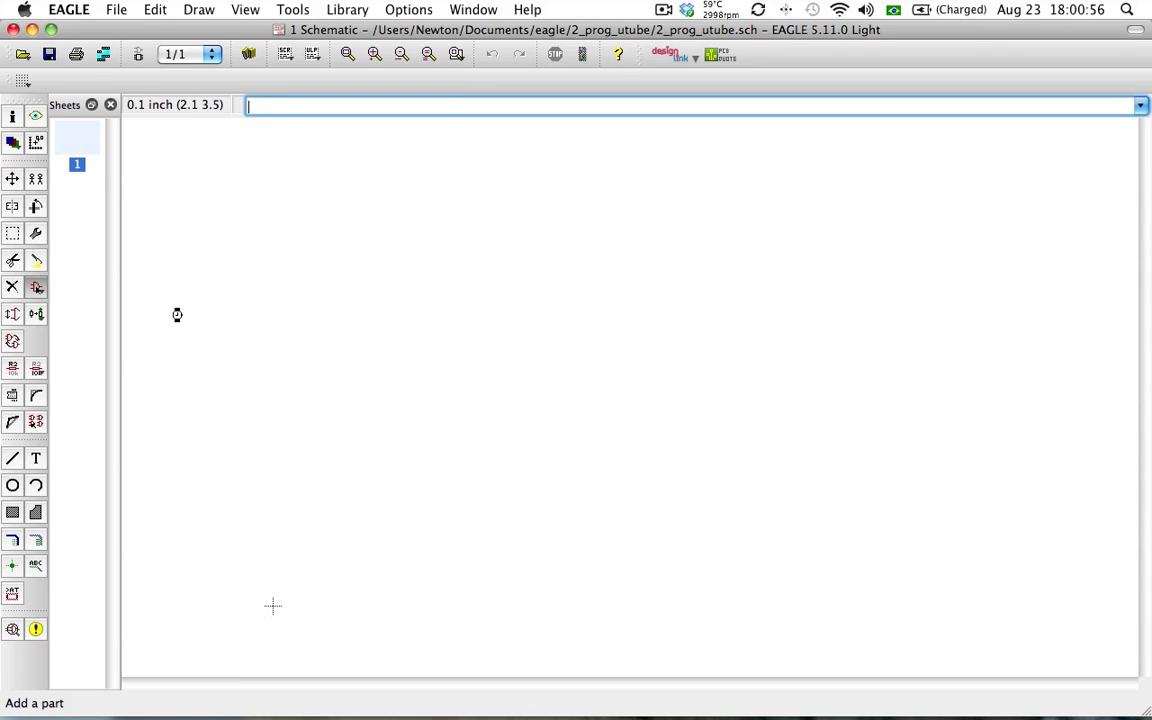
scroll(180, 320, down, 5)
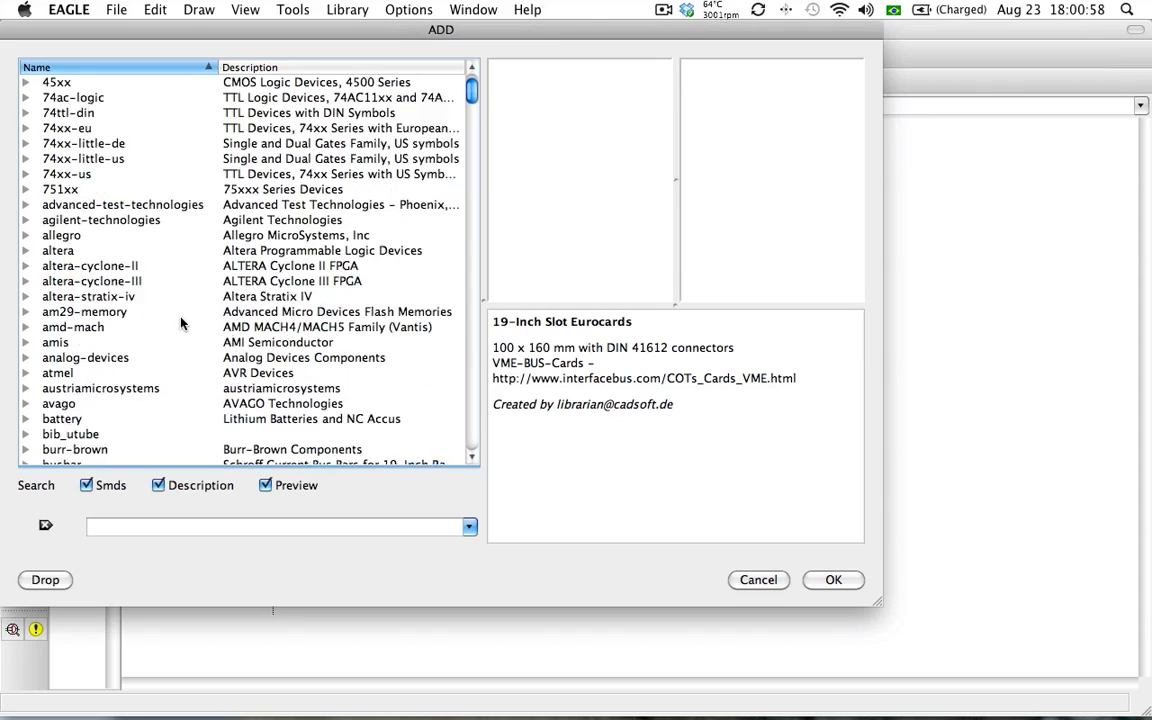
click(50, 340)
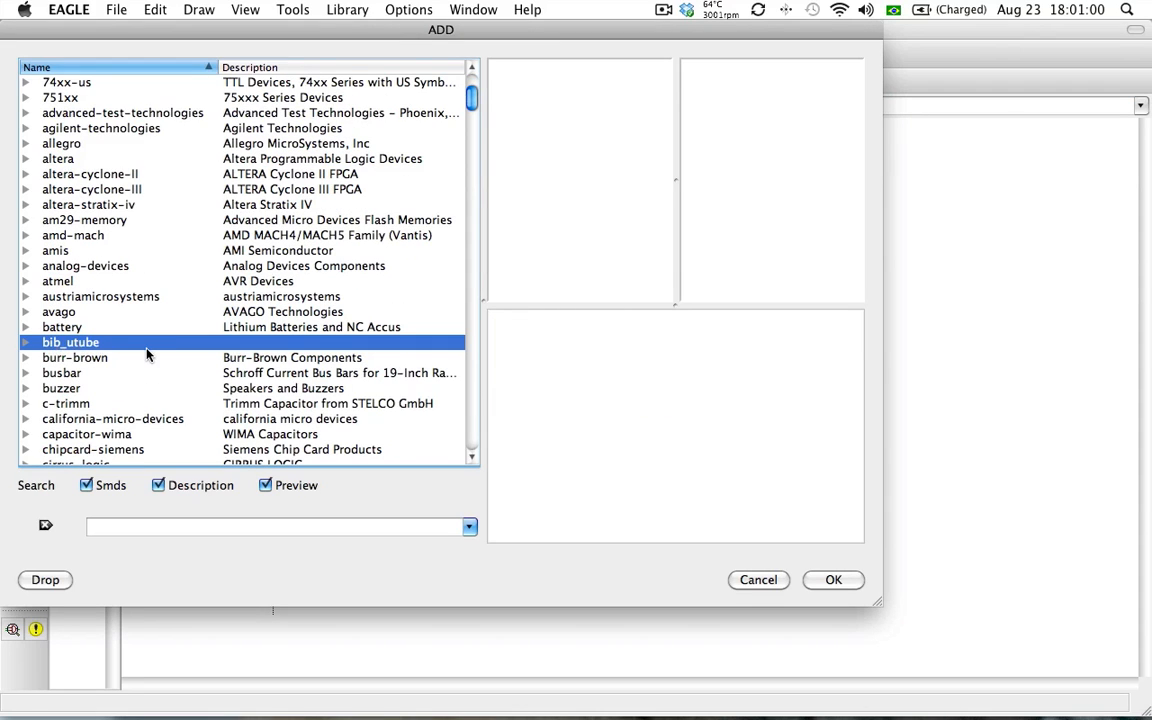
double_click(72, 344)
click(250, 359)
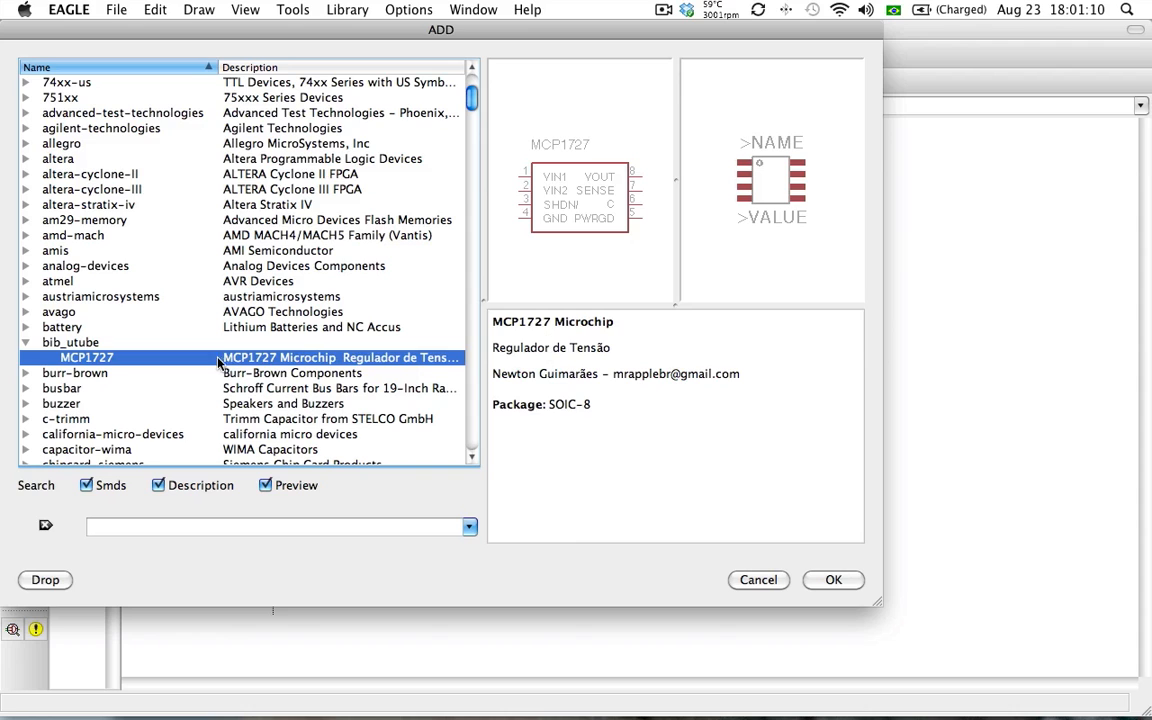
double_click(155, 362)
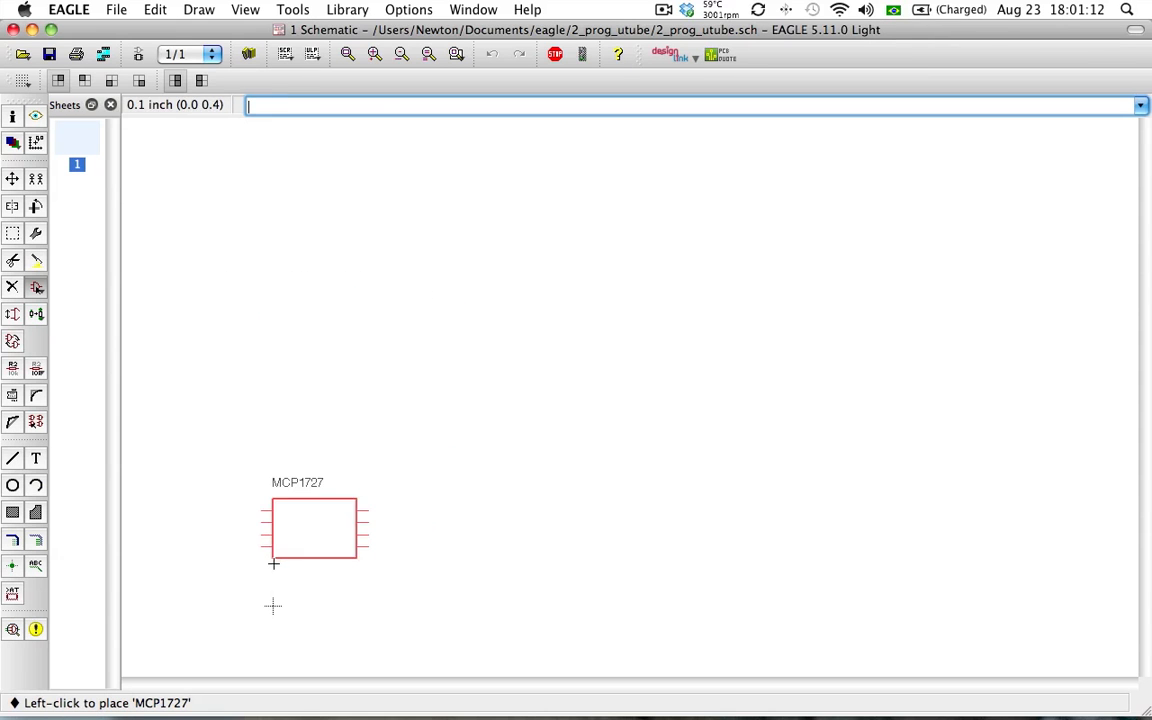
click(325, 548)
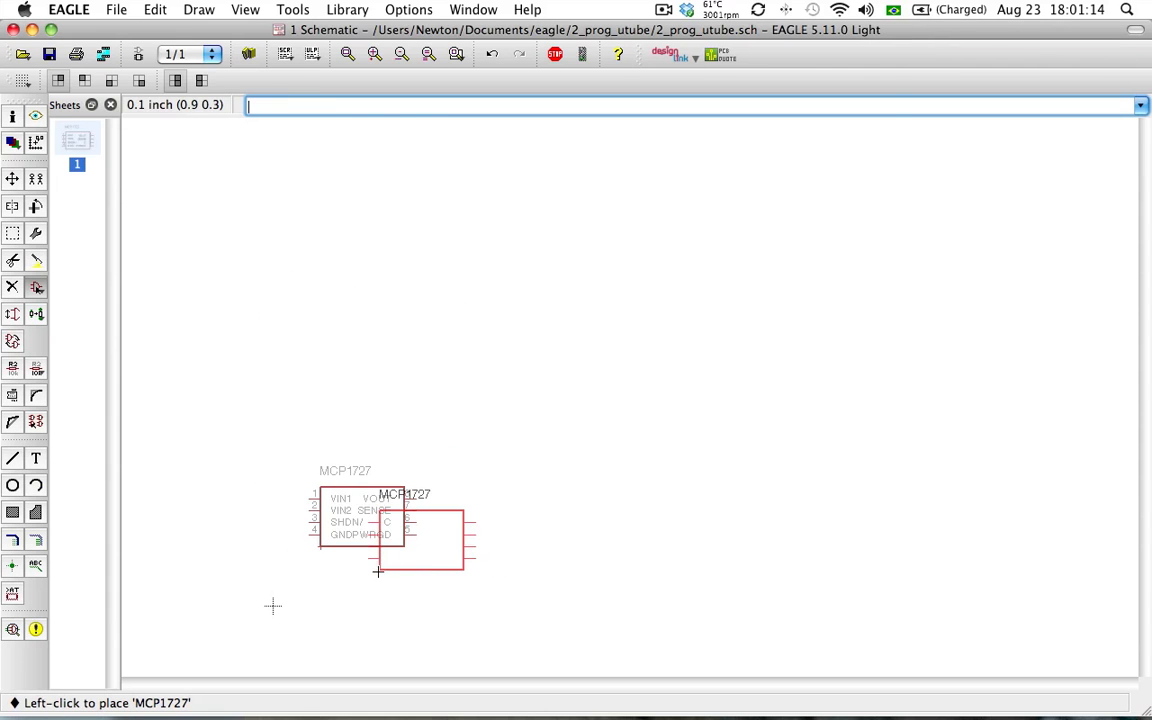
scroll(374, 561, up, 2)
scroll(374, 561, up, 1)
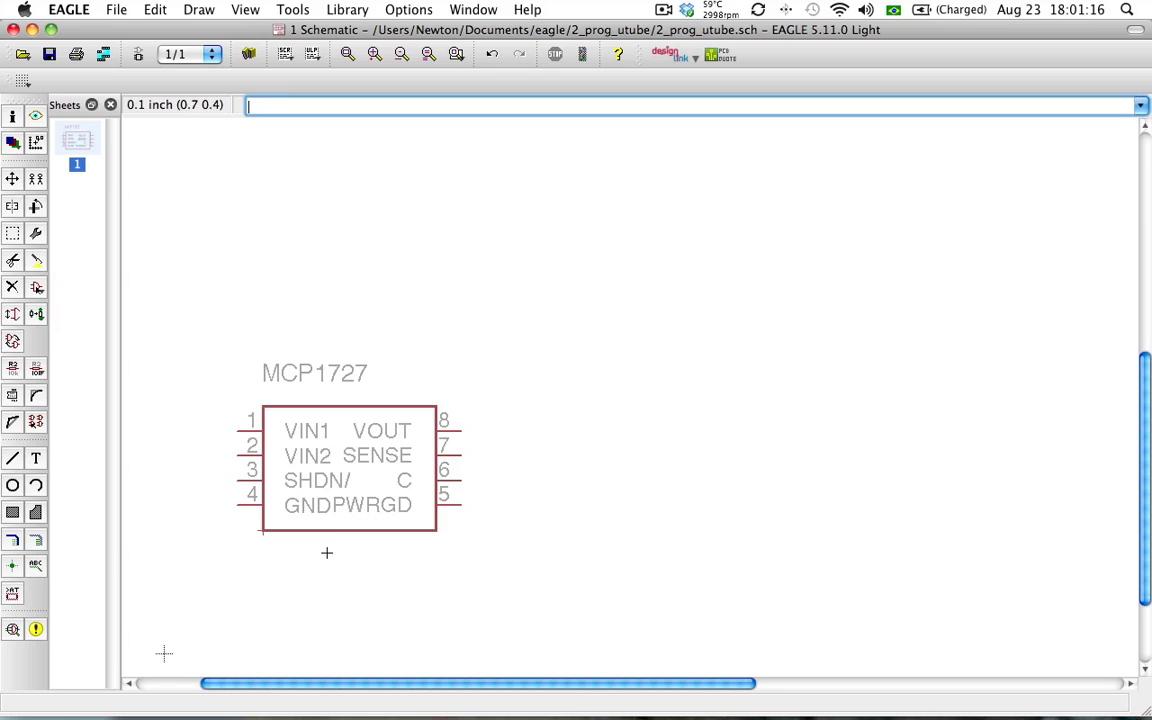
click(34, 287)
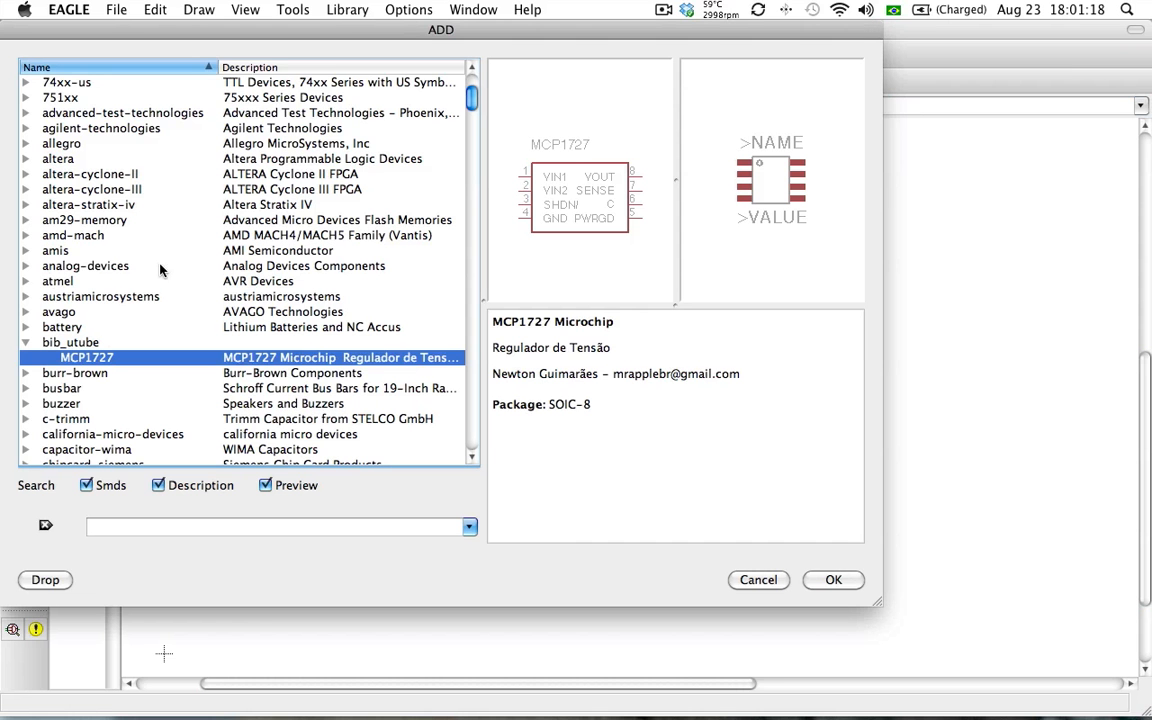
key(Escape)
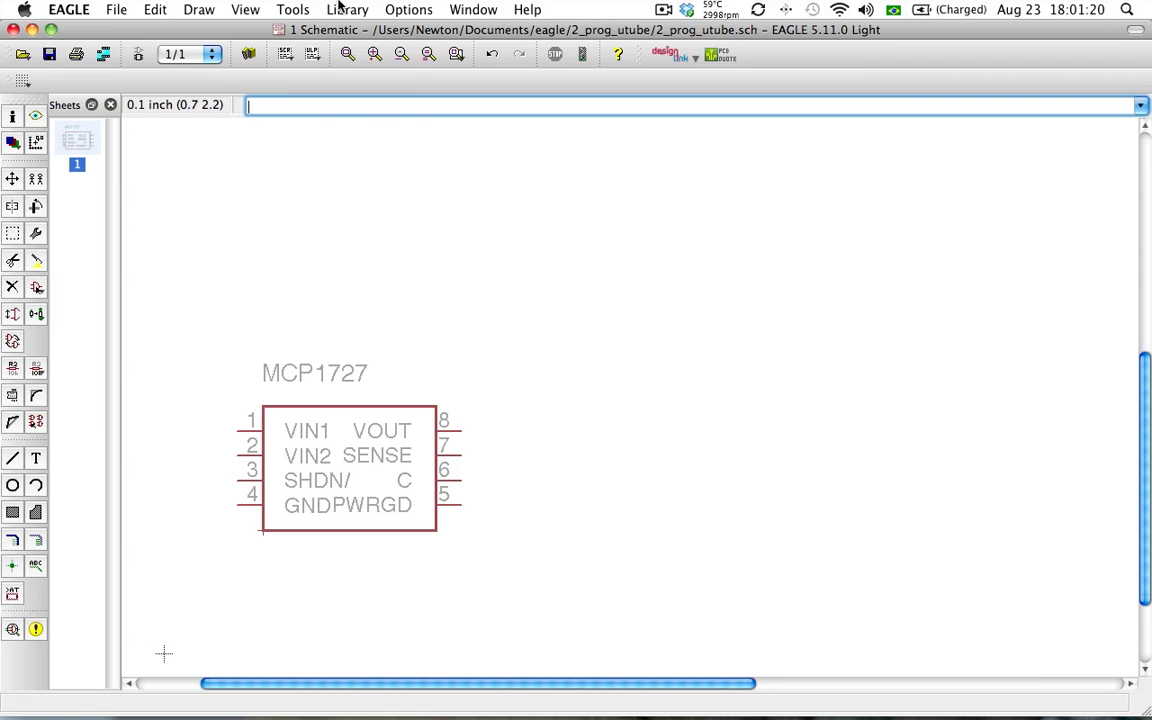
Update the schematic's library objects from the bib_utube.lbr library file.
click(347, 9)
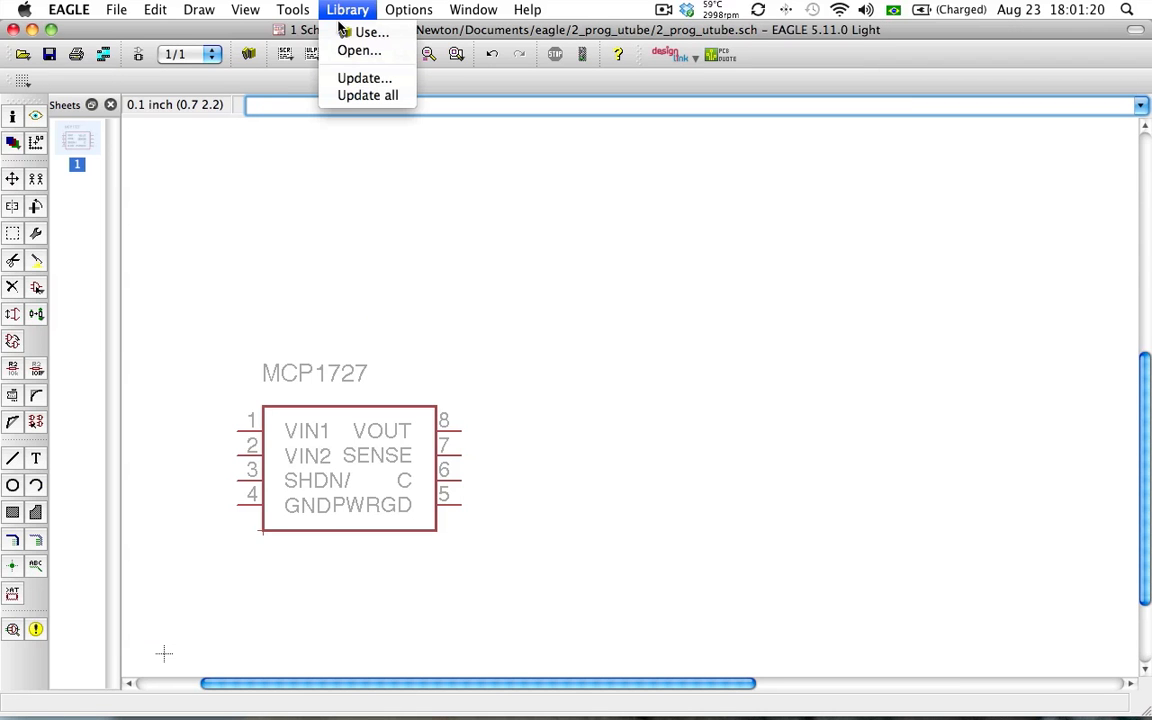
click(358, 84)
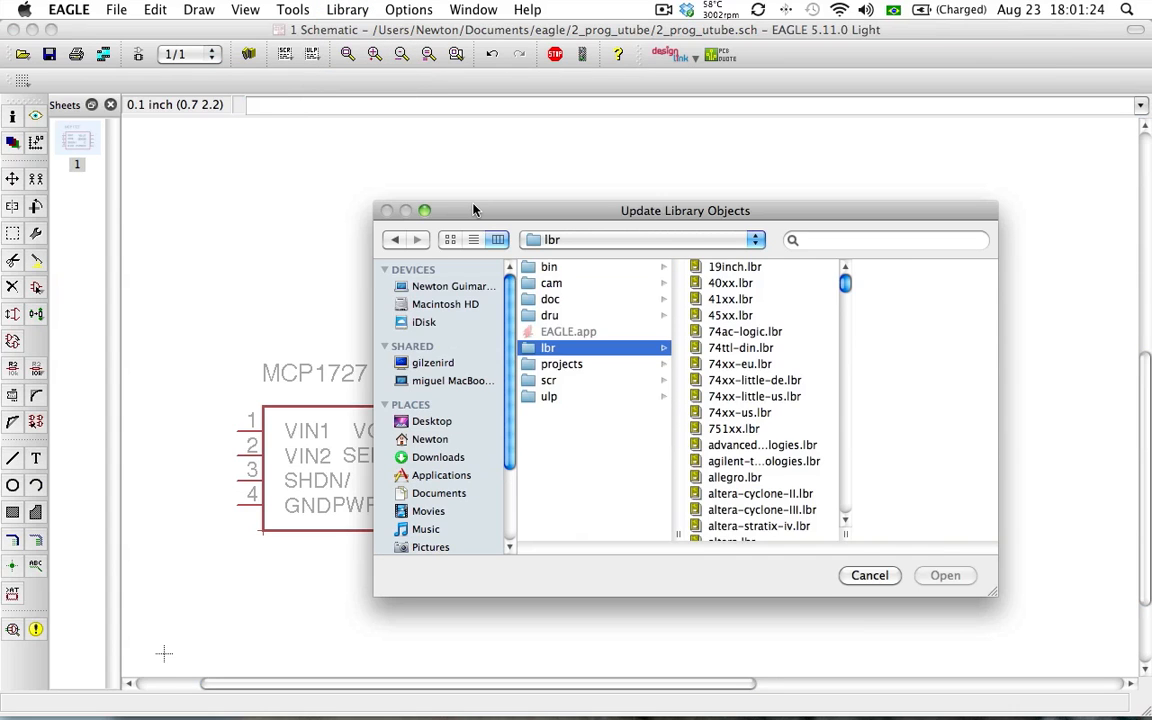
key(Right)
key(l)
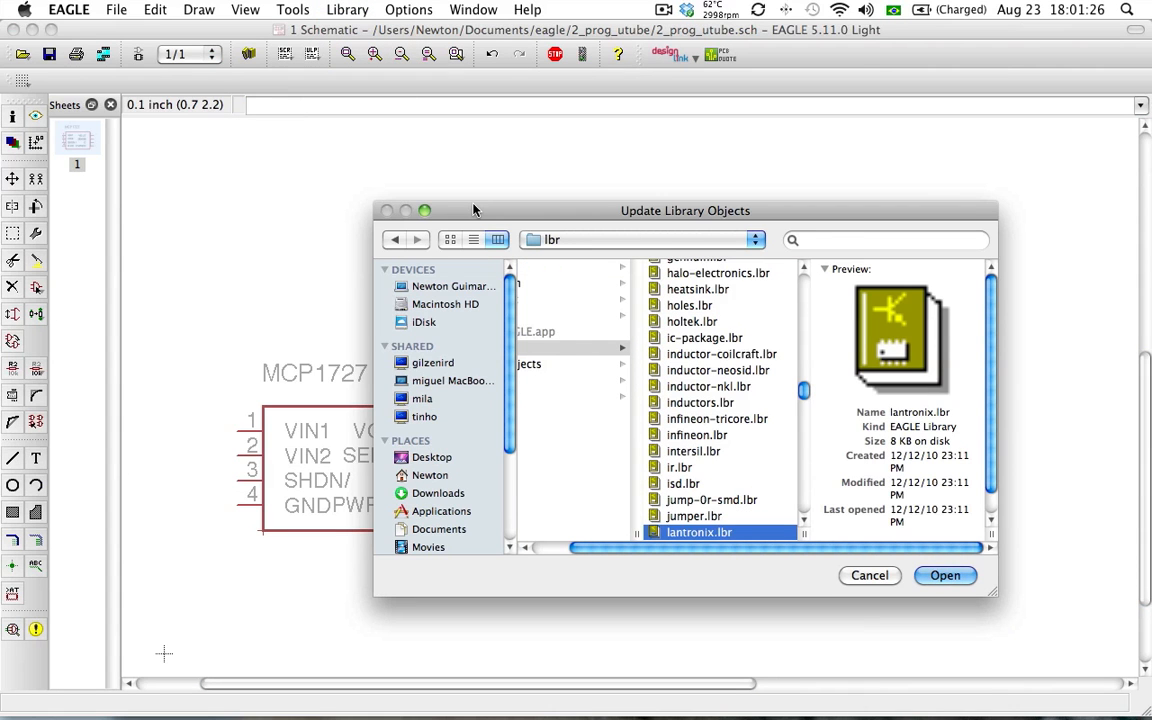
key(Down)
key(Down)
key(Down)
key(b)
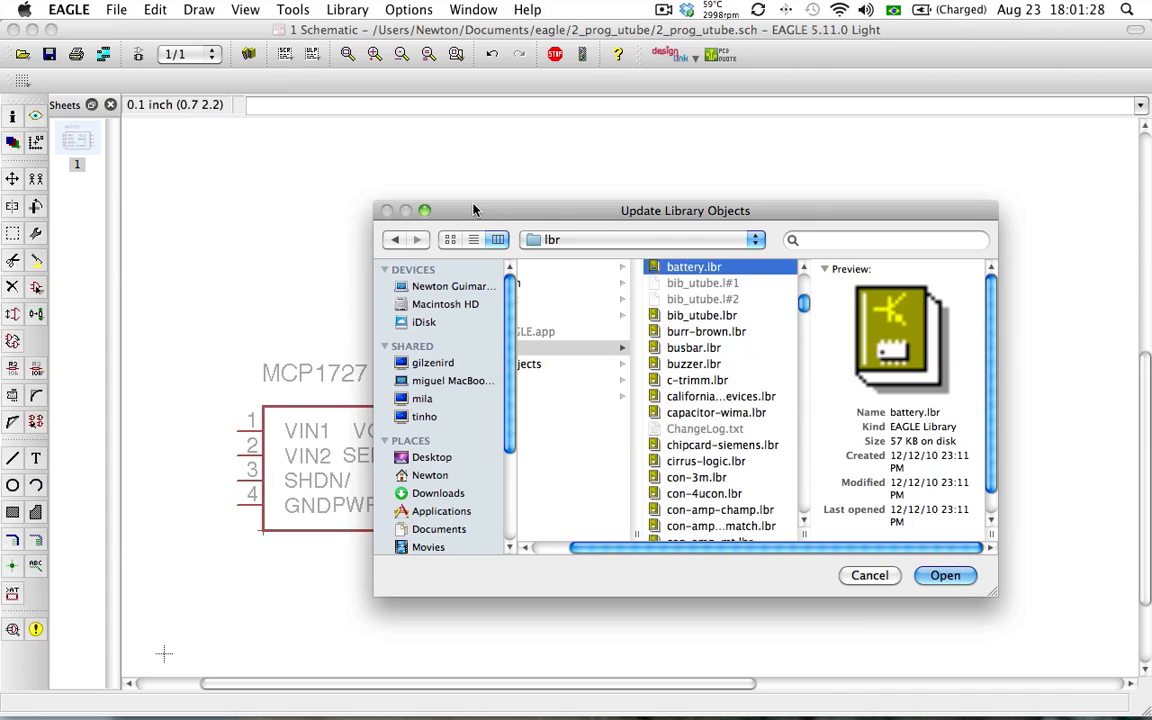
key(Down)
key(Return)
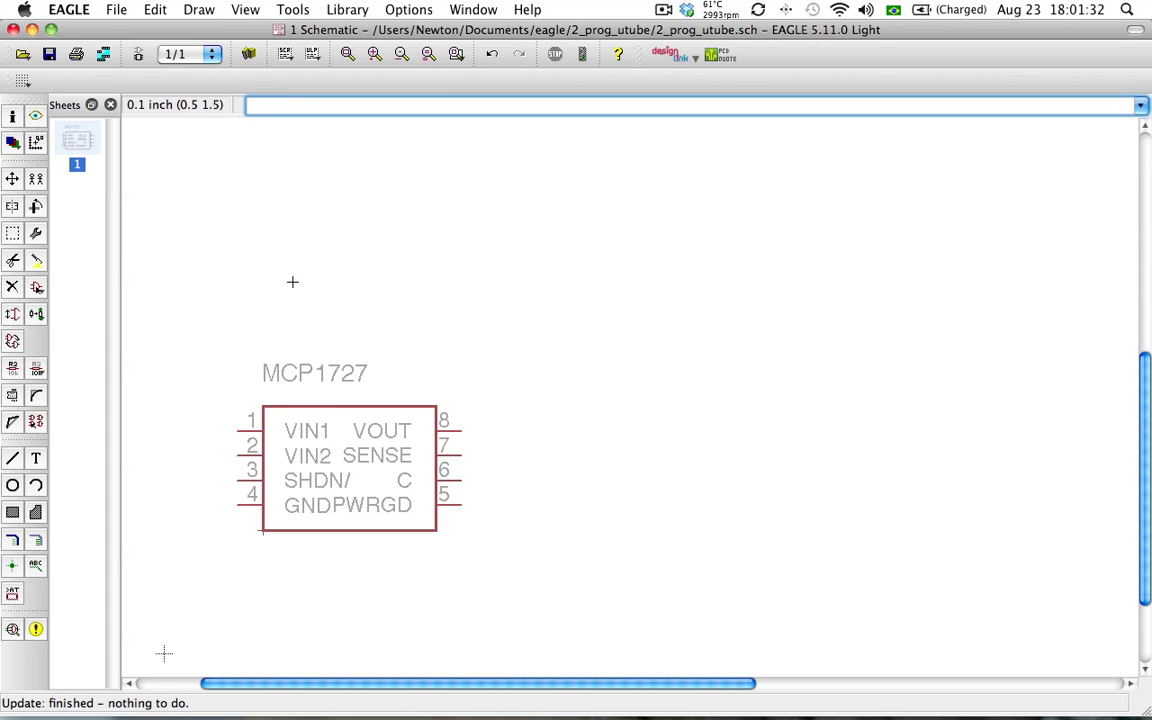
Open the bib_utube.lbr library in a maximized window and bring up its MCP1727 symbol for editing.
click(345, 9)
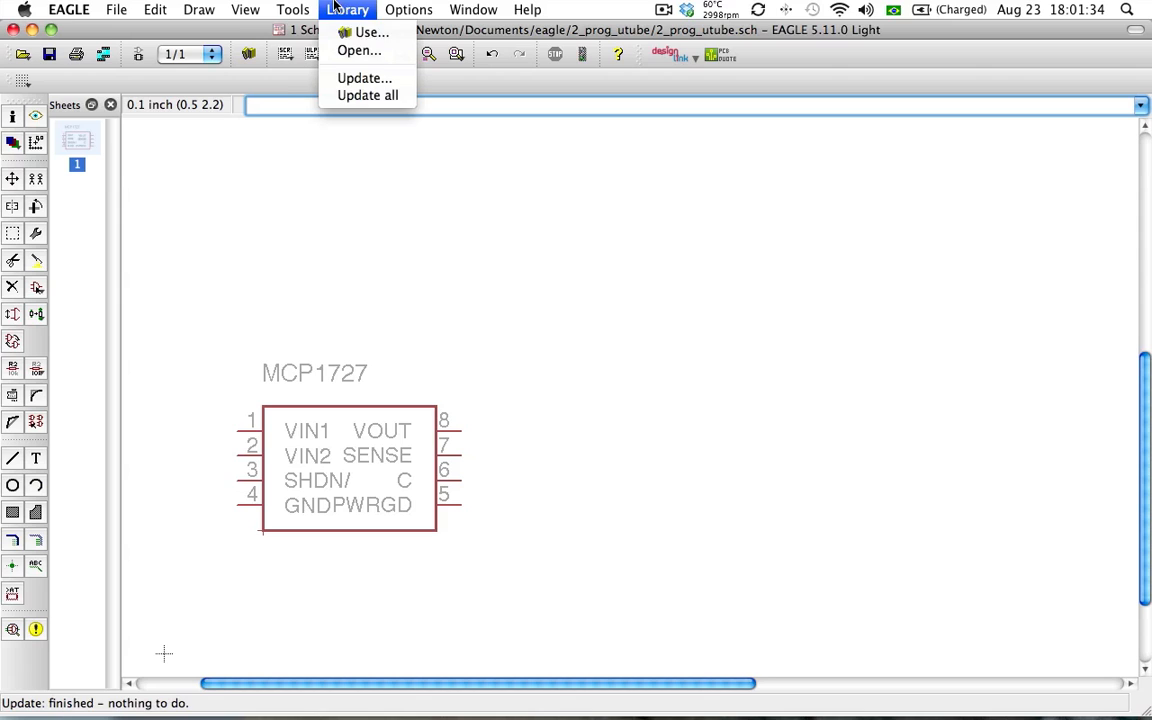
click(356, 50)
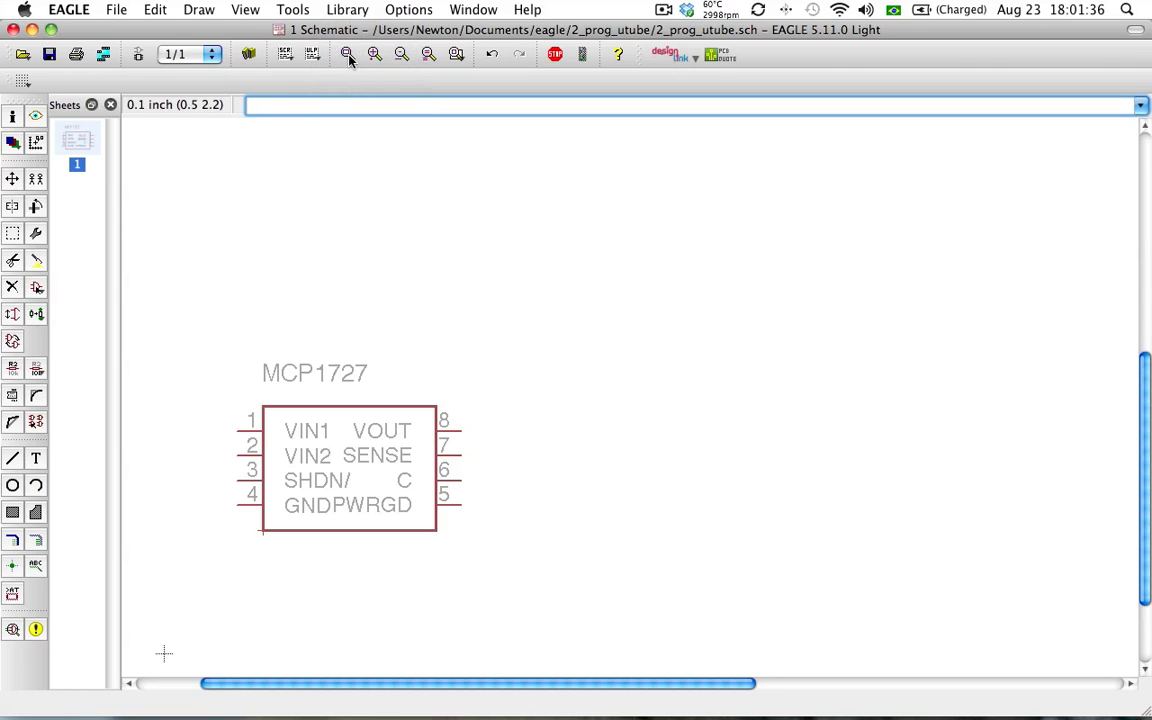
key(Right)
text(burr)
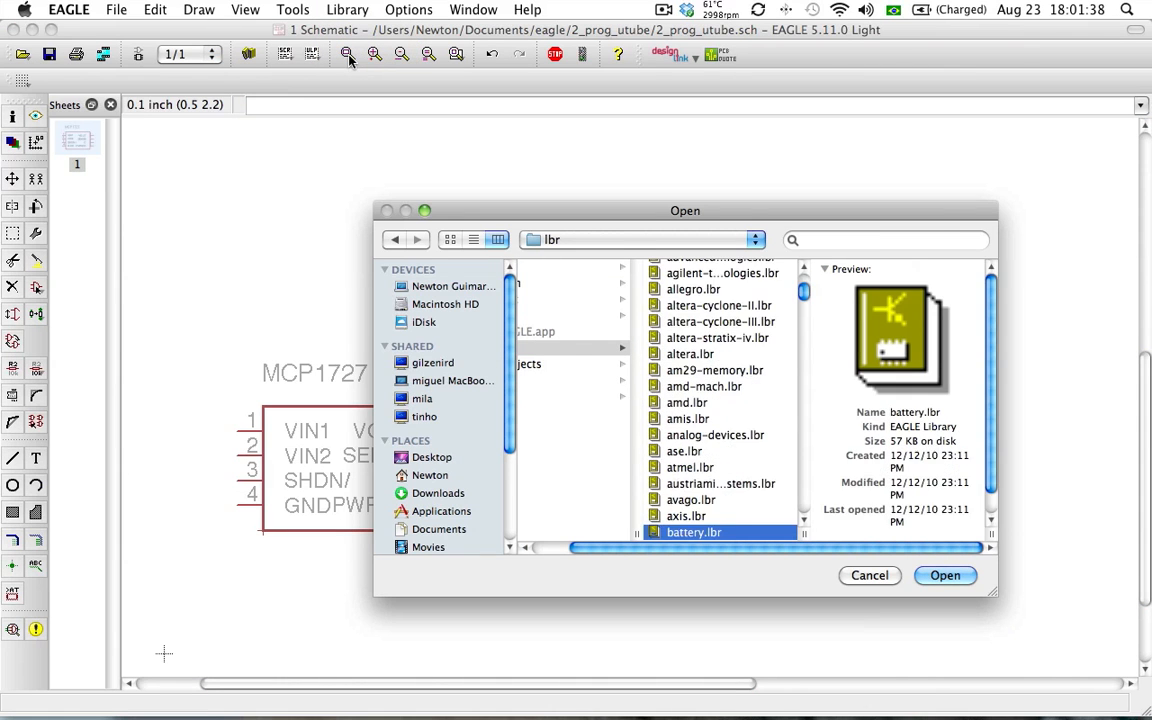
key(Up)
key(Return)
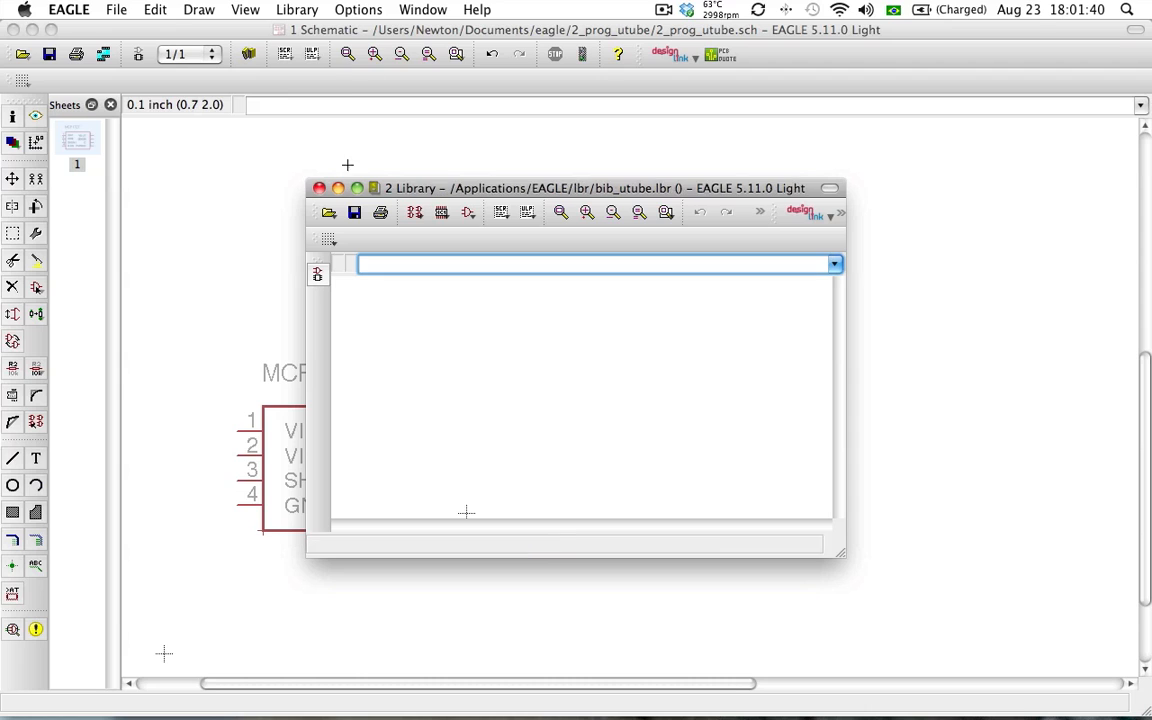
click(357, 188)
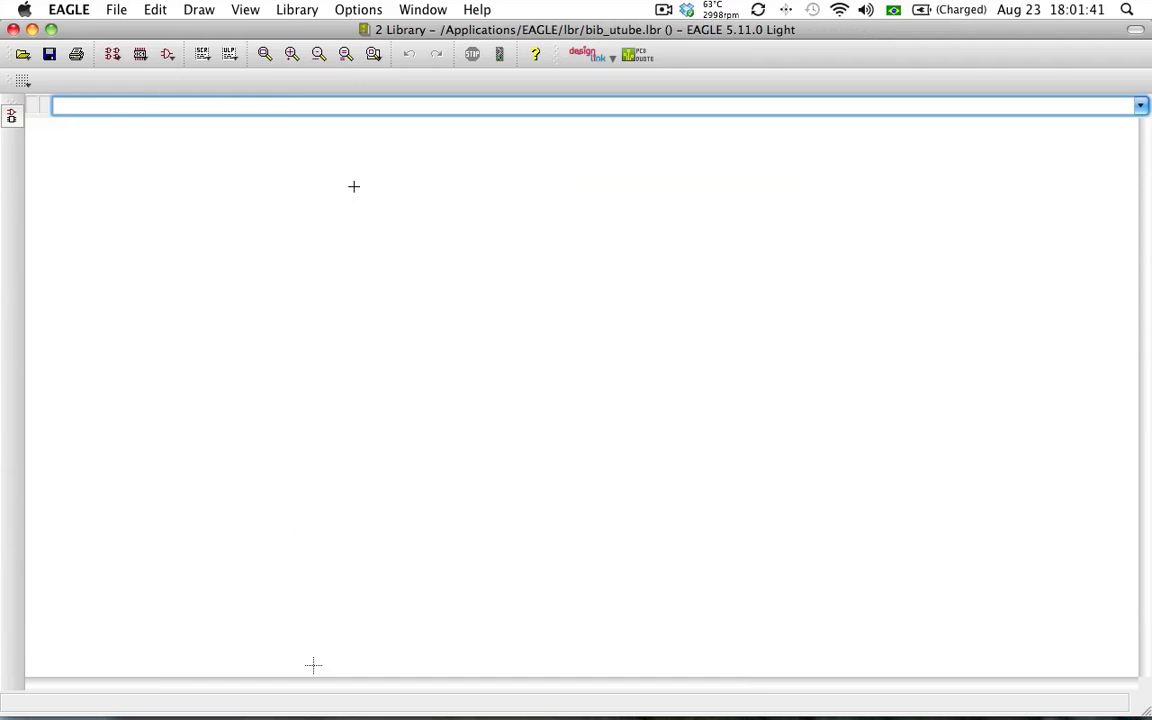
click(165, 55)
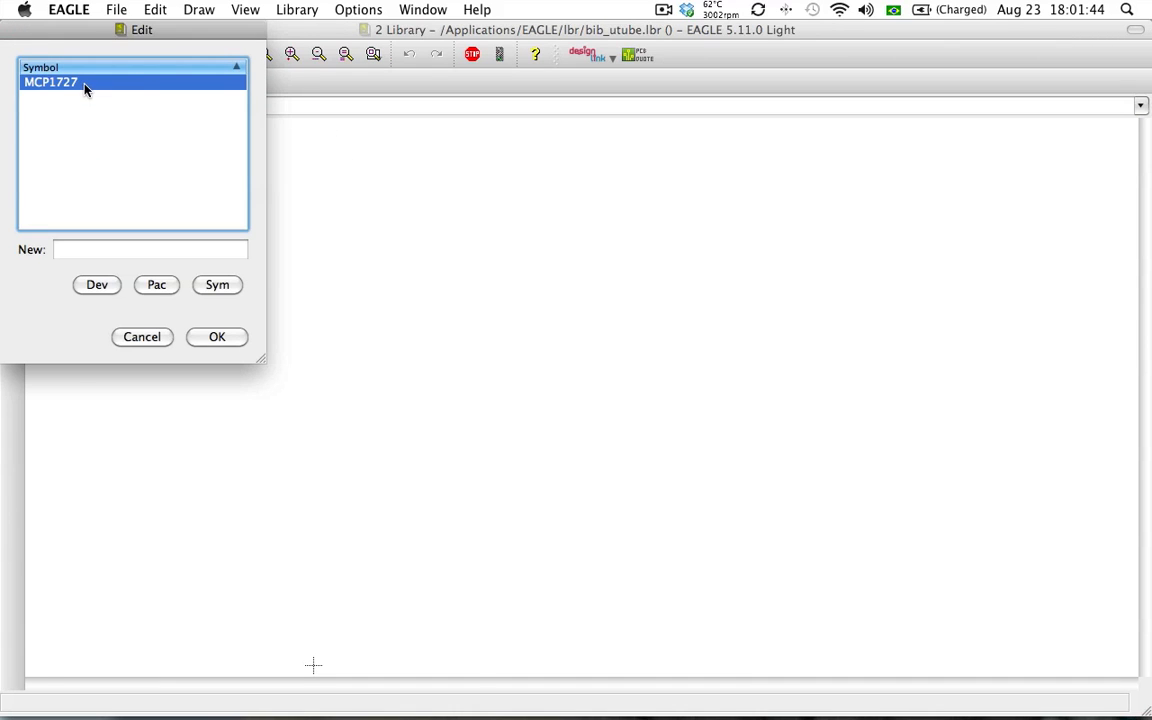
double_click(84, 89)
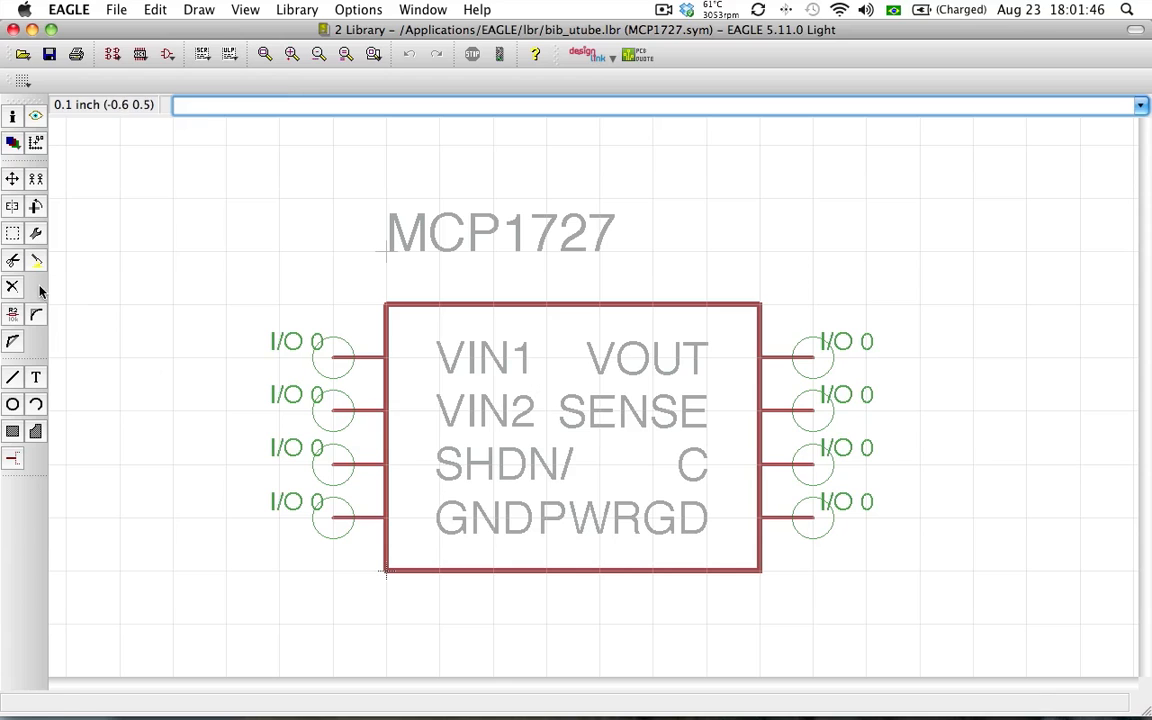
Place the author's first name as text just below the MCP1727 symbol's outline, and save and close the library.
click(35, 377)
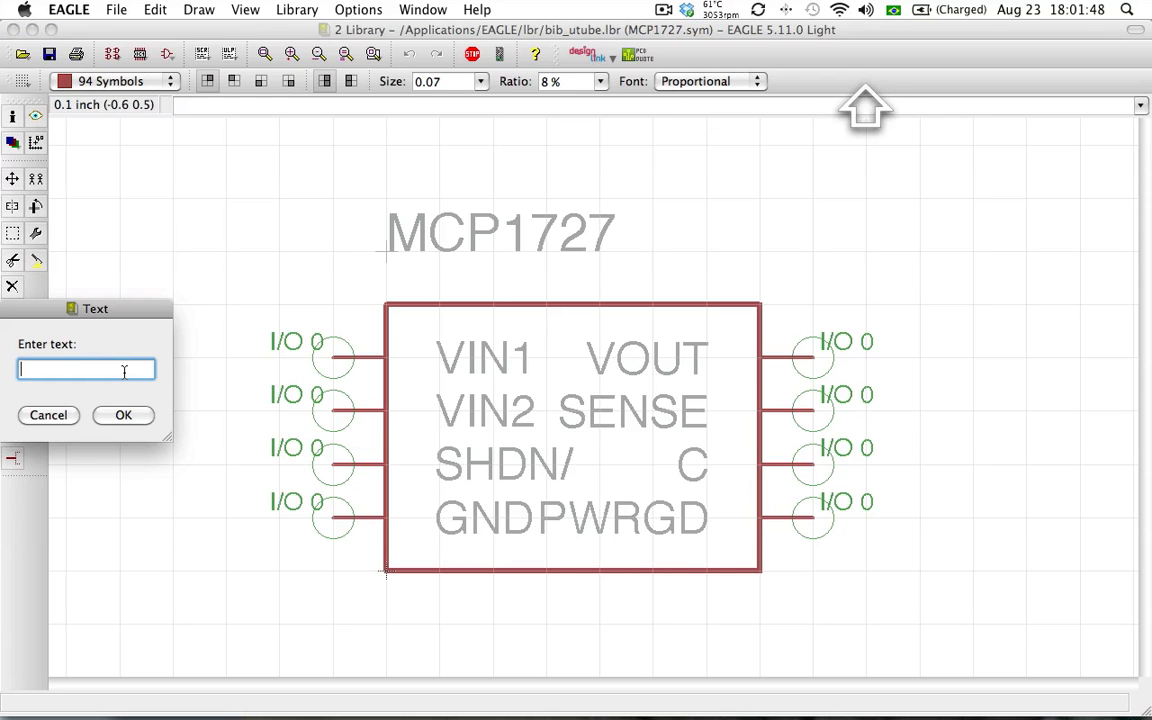
text(Newton)
key(Return)
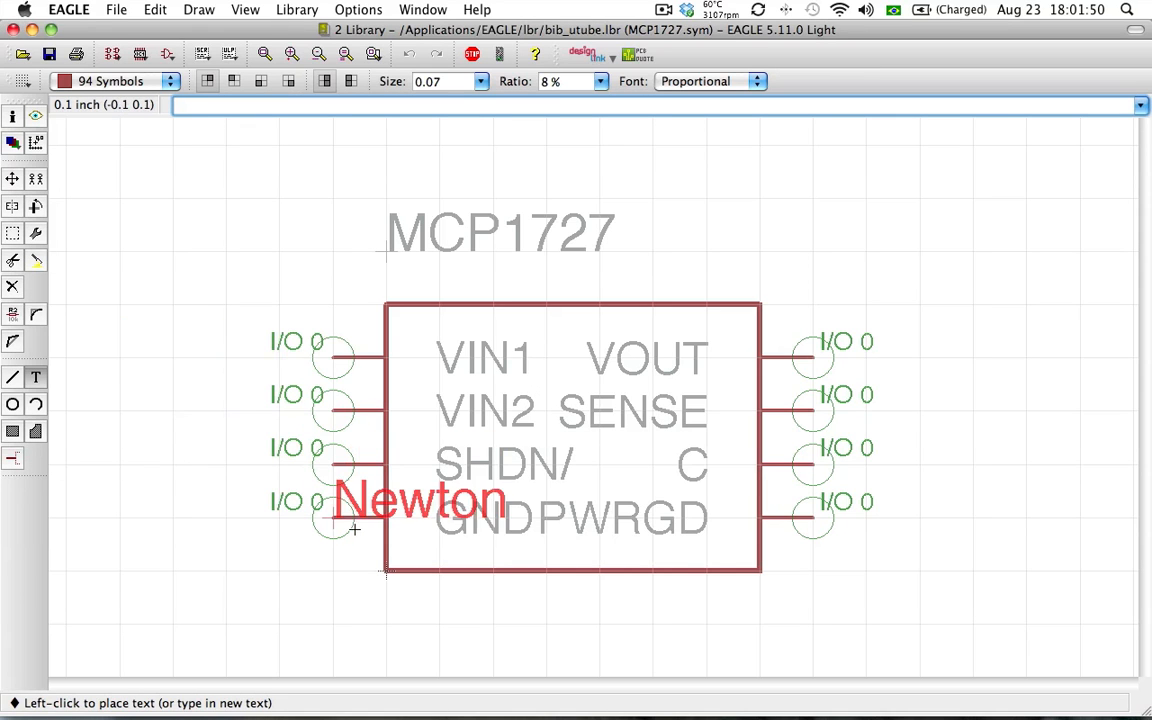
click(370, 645)
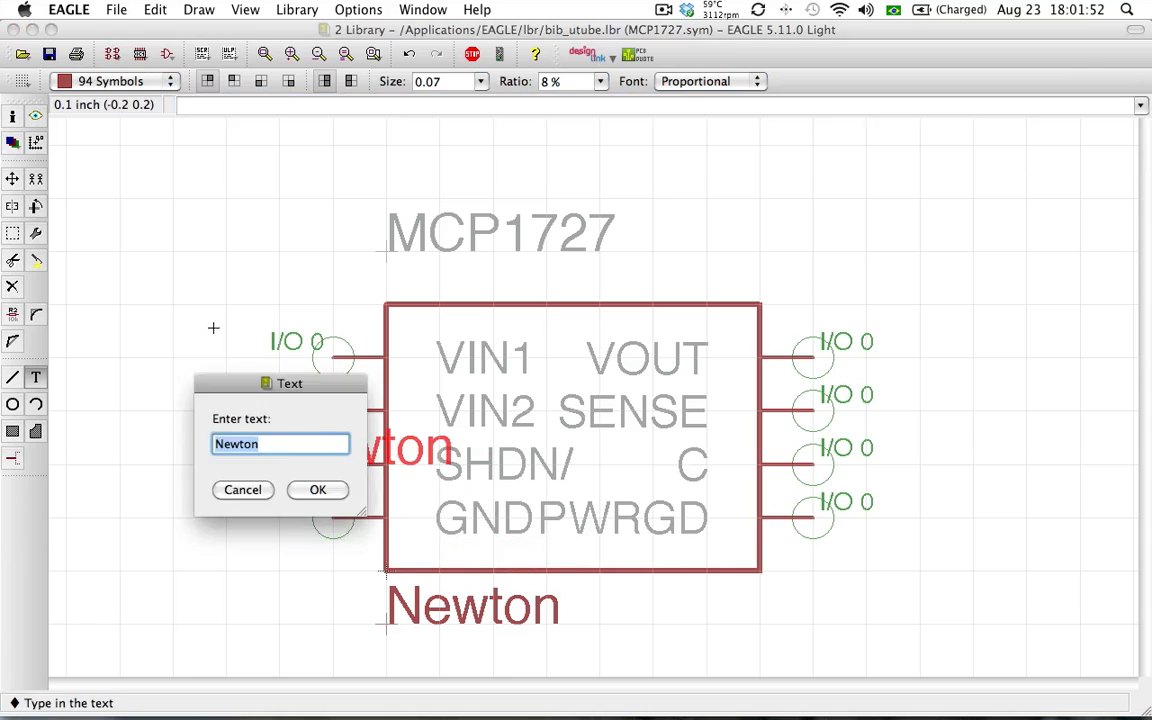
key(Escape)
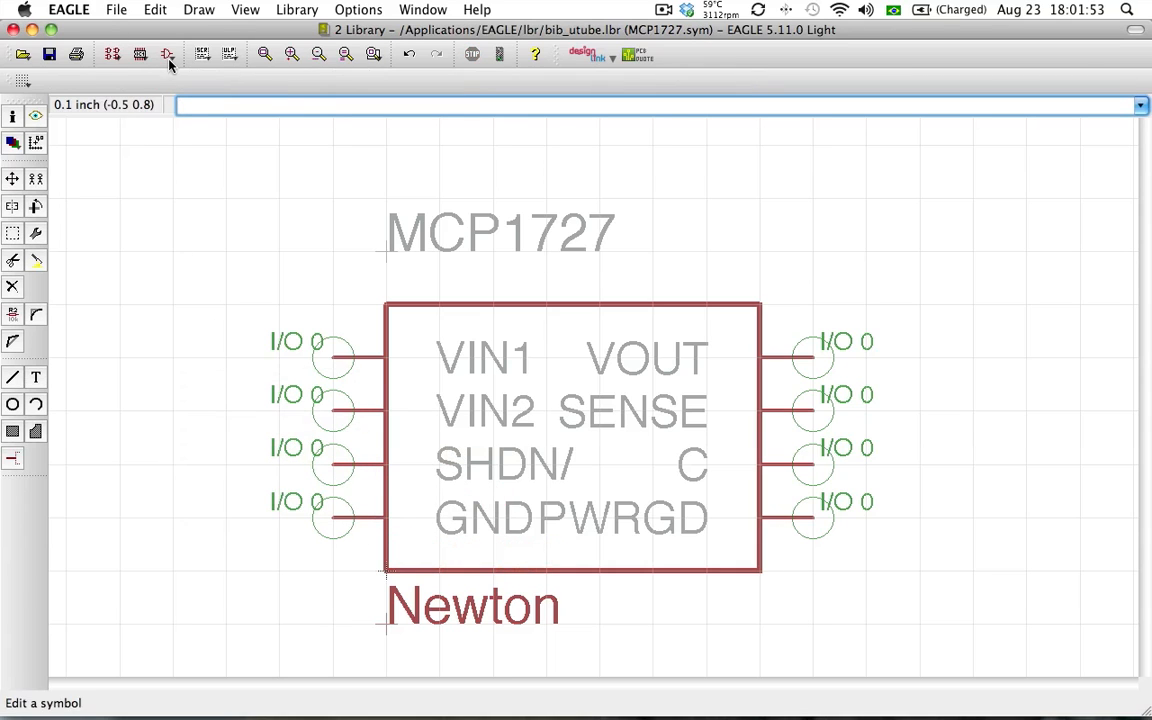
click(49, 54)
click(13, 30)
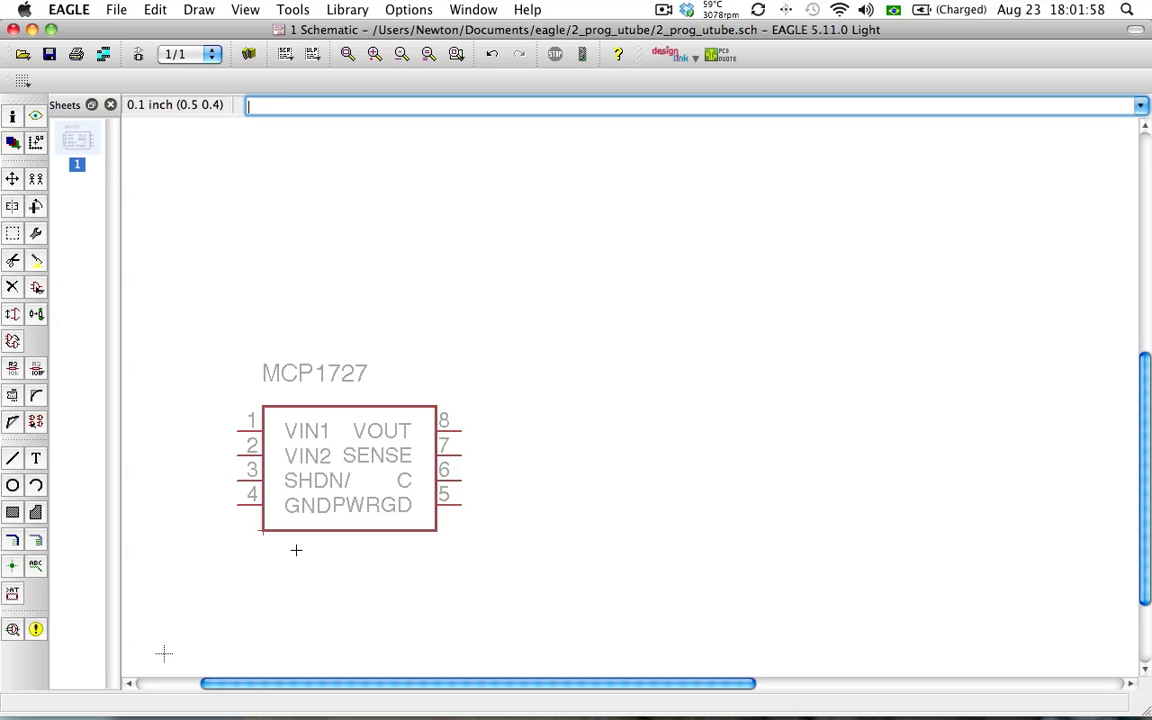
Update all library objects used in the schematic.
click(347, 10)
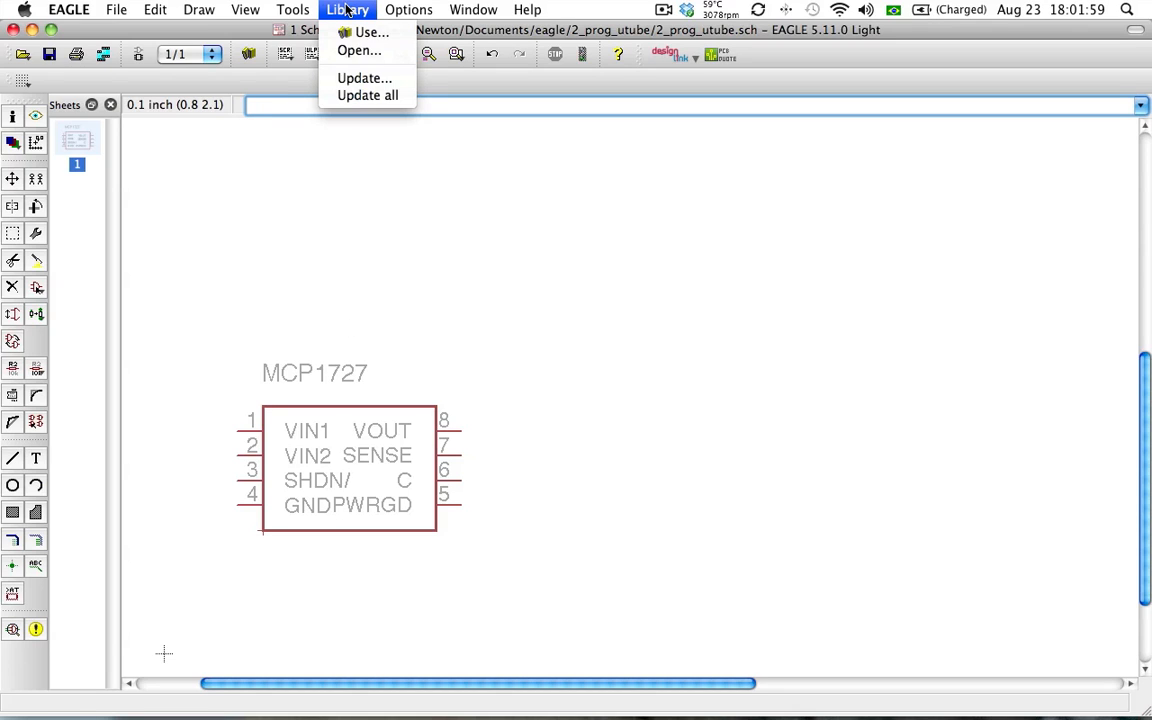
click(357, 84)
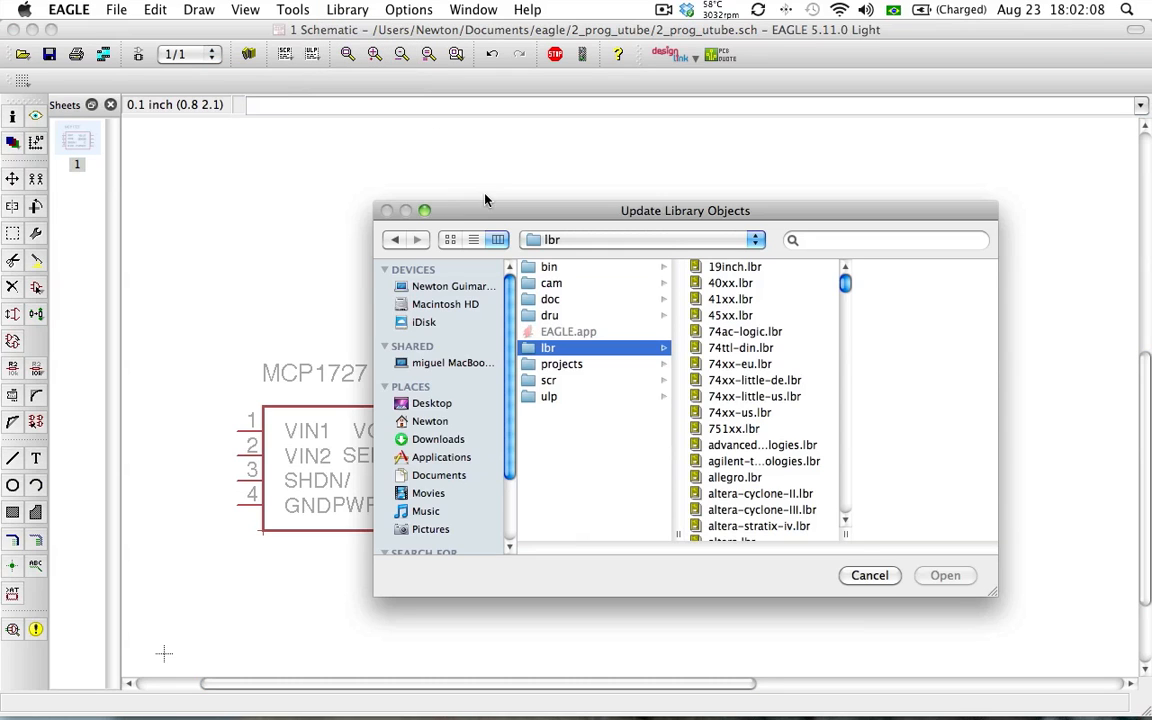
key(Escape)
click(347, 9)
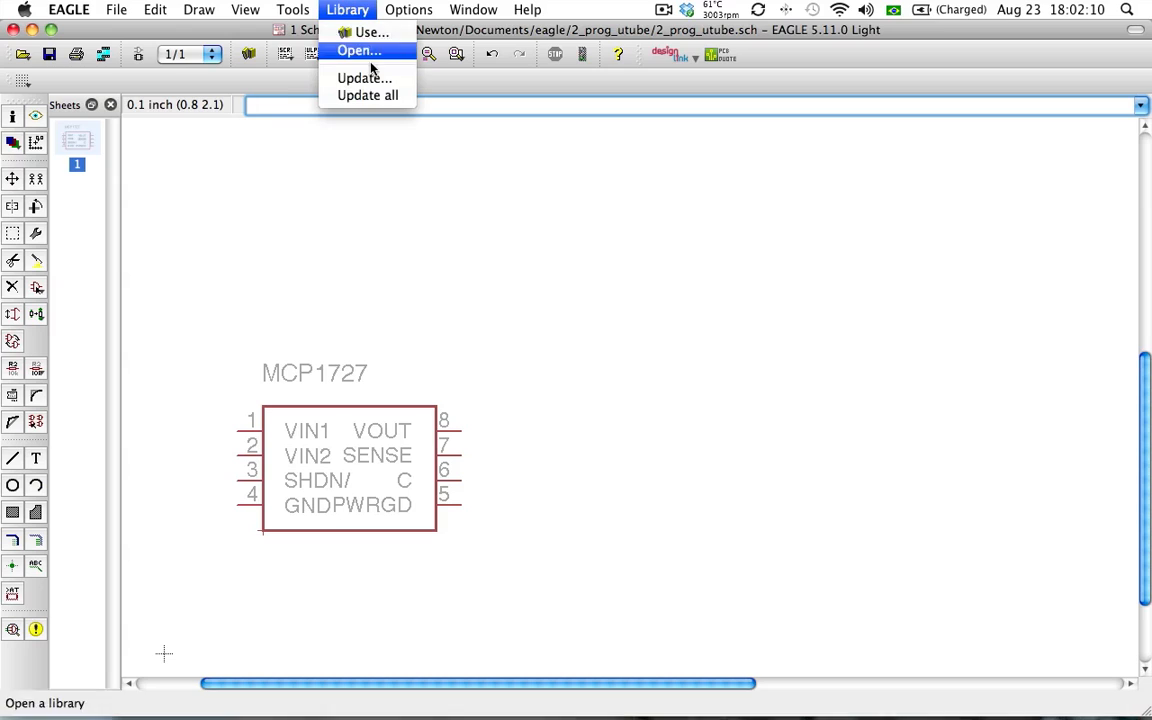
click(370, 95)
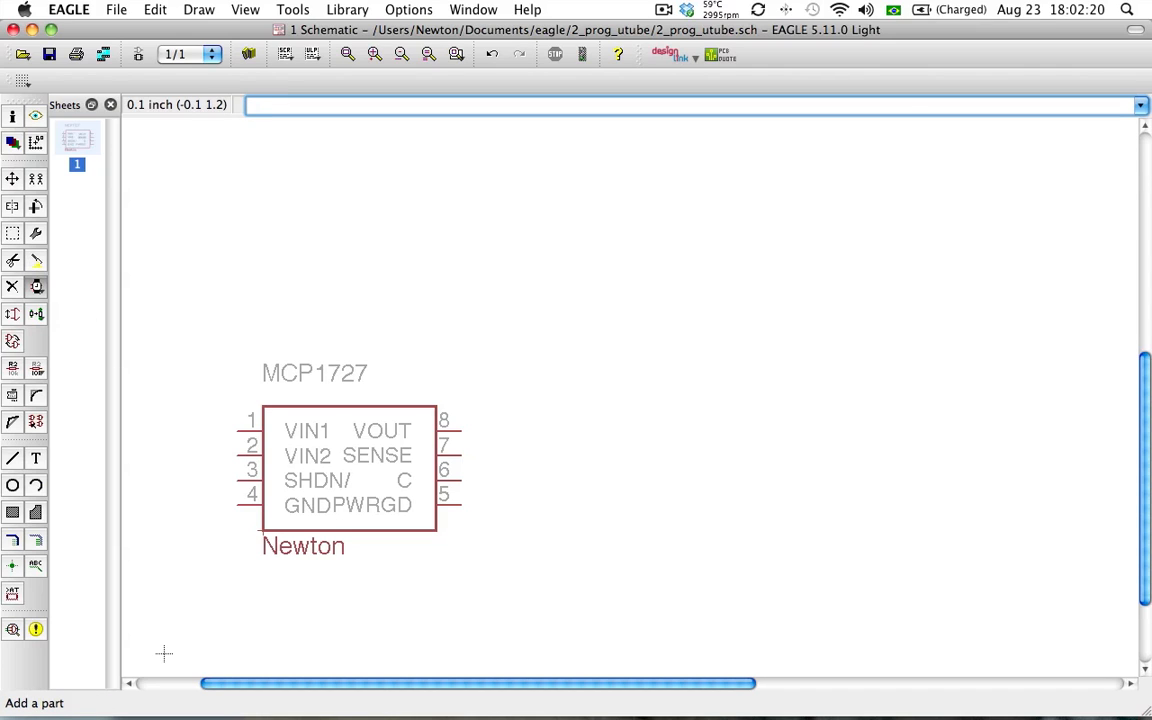
Browse the libraries available for adding parts, including the contents of con-erni, without adding a part.
click(36, 287)
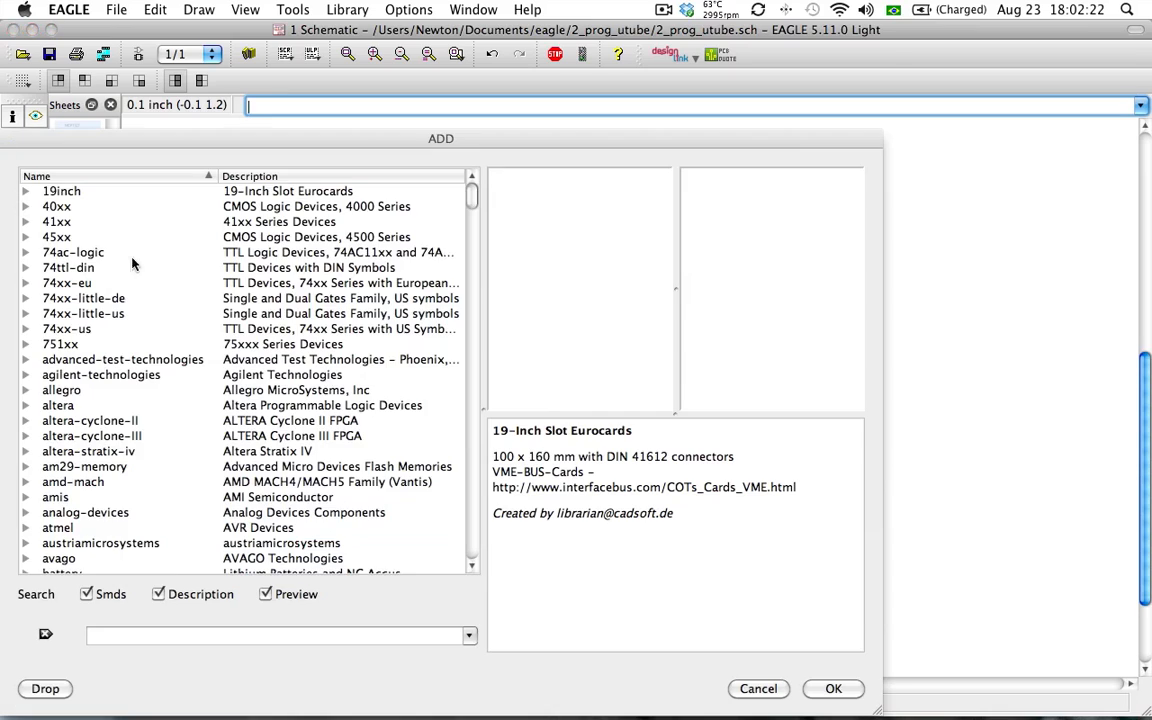
scroll(145, 375, down, 15)
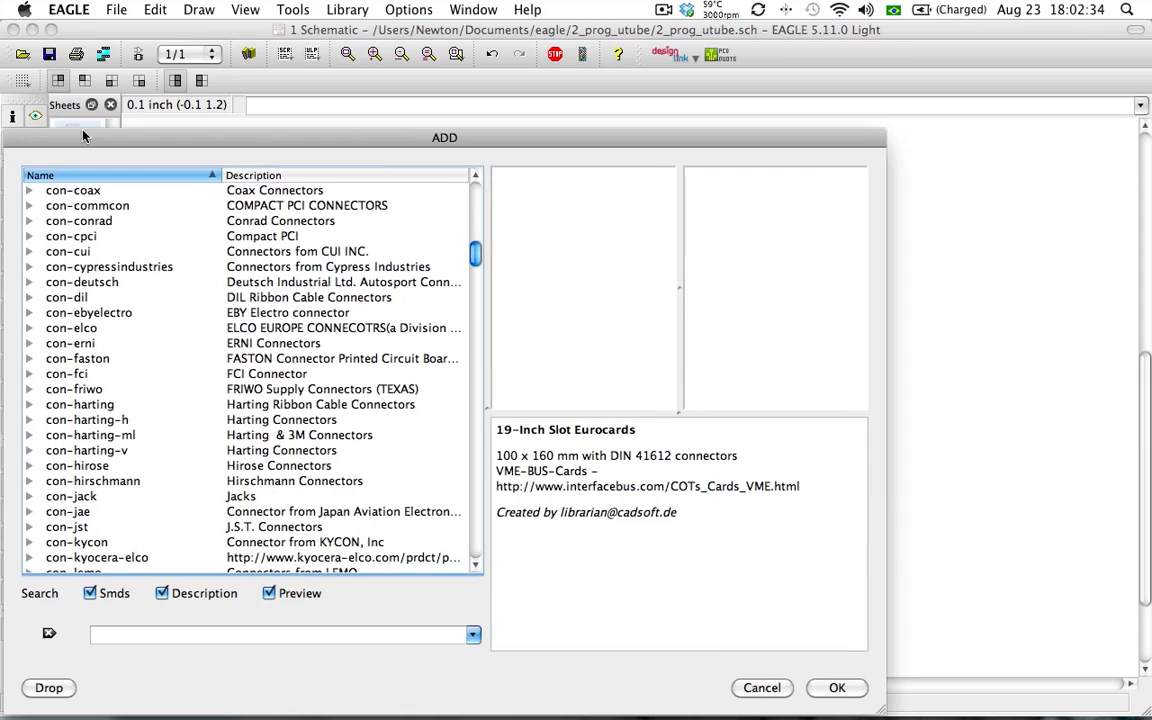
key(Escape)
click(347, 9)
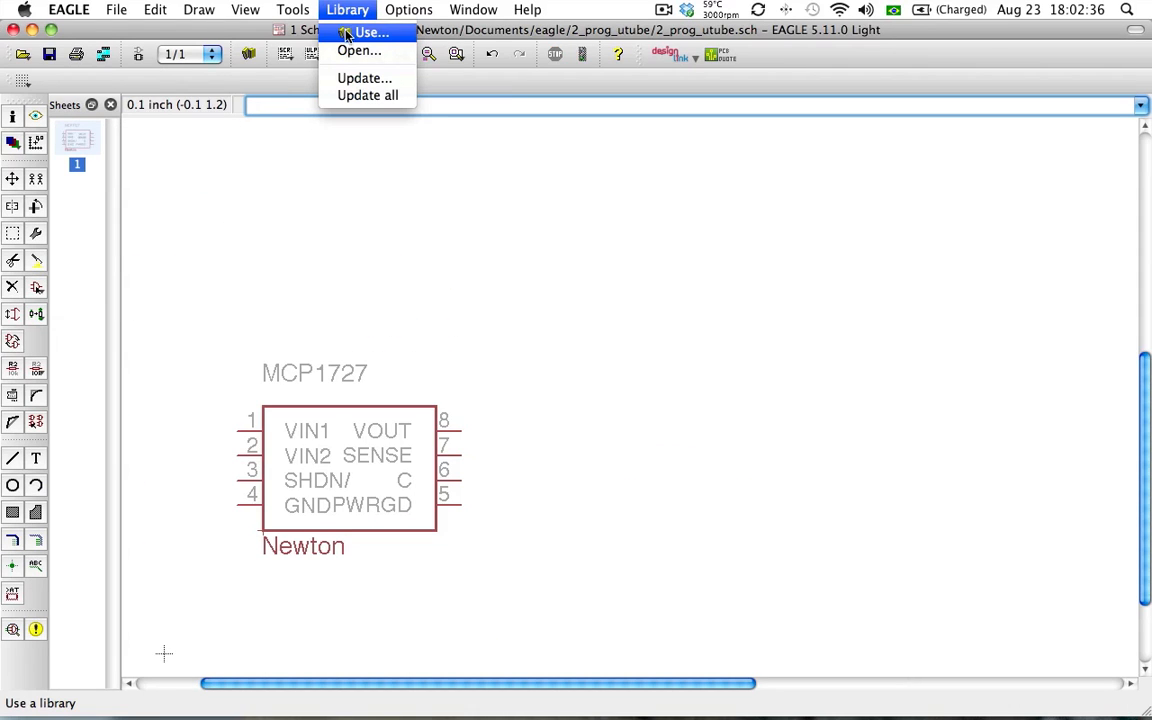
click(367, 95)
click(35, 260)
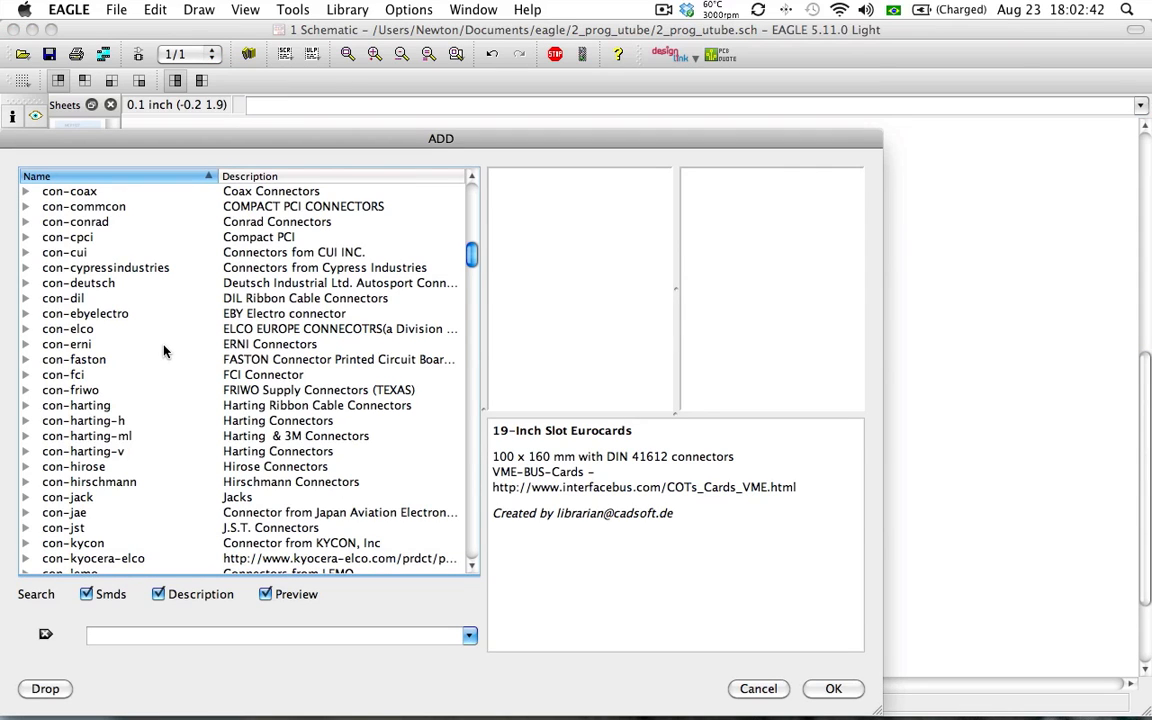
double_click(72, 345)
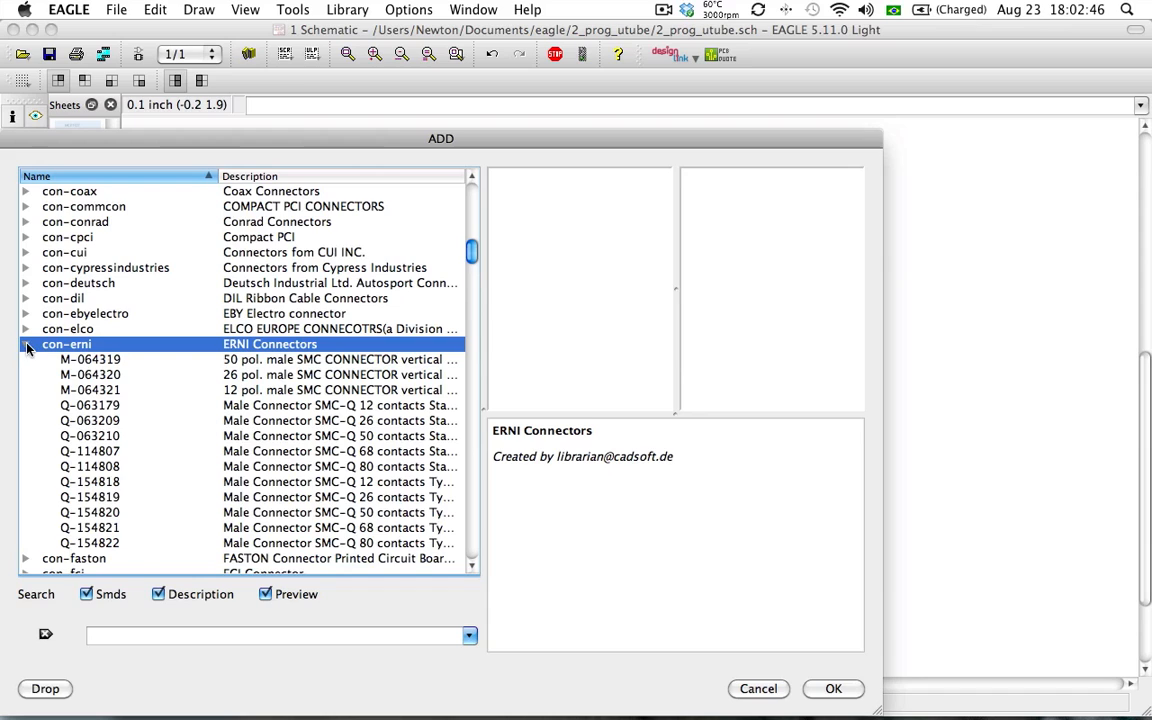
click(26, 345)
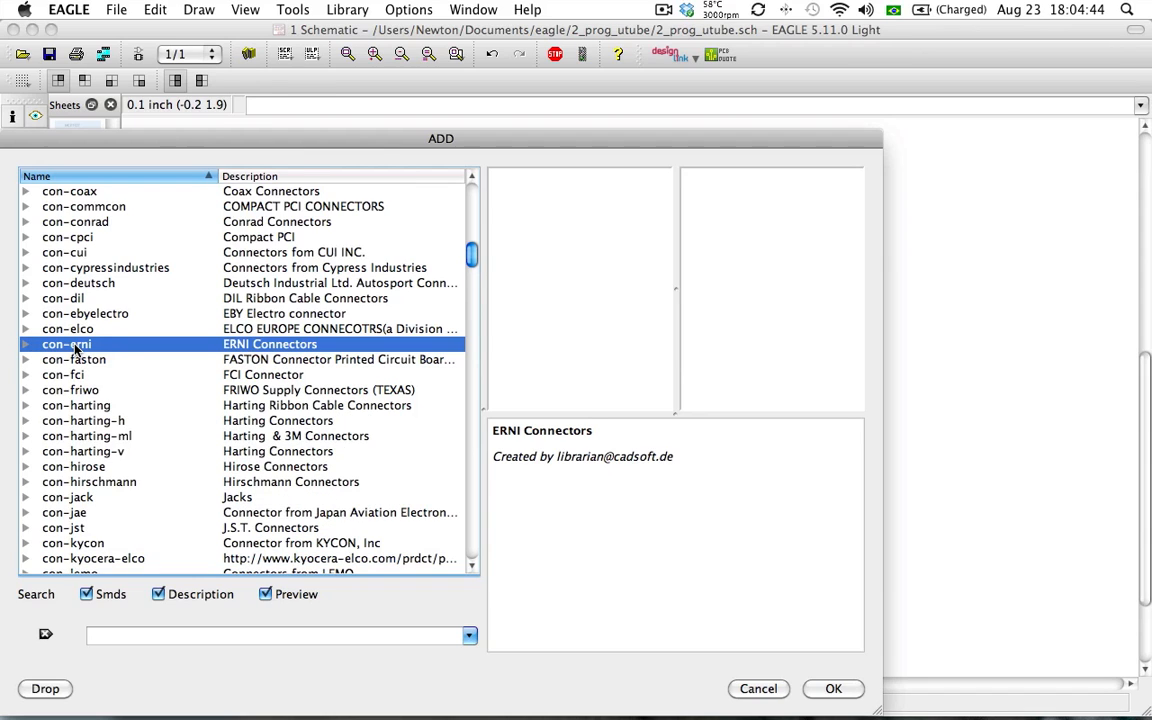
key(Escape)
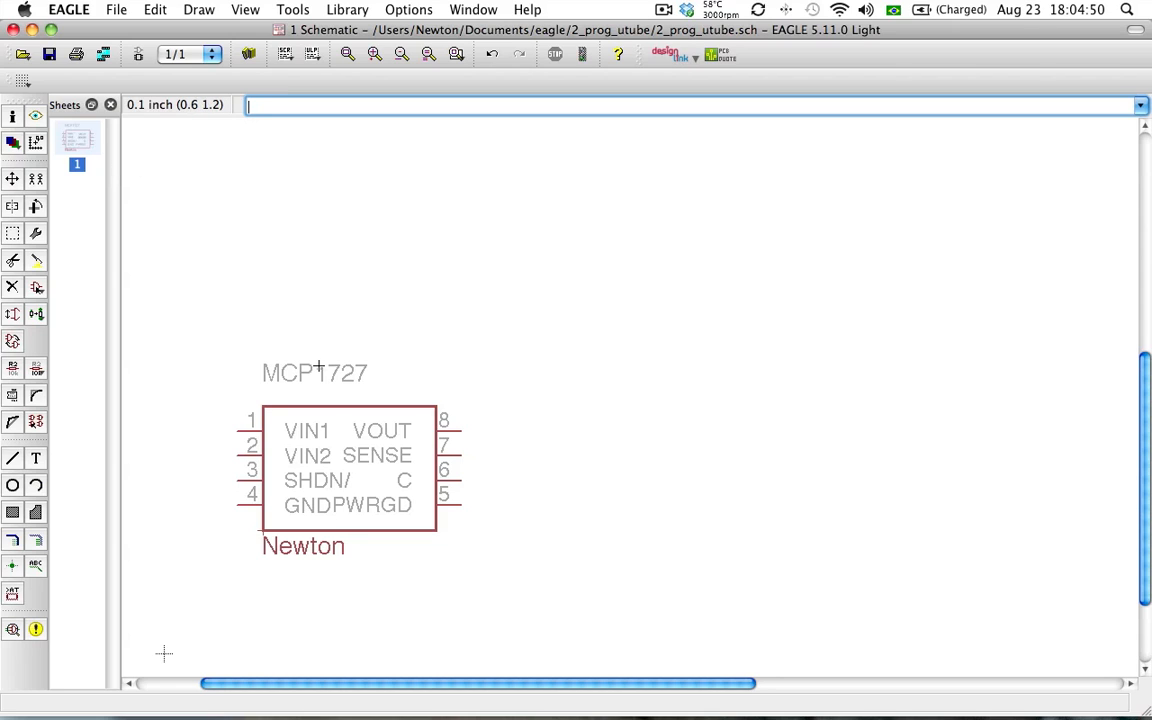
Examine the properties of the placed MCP1727 part without changing them.
scroll(320, 385, down, 1)
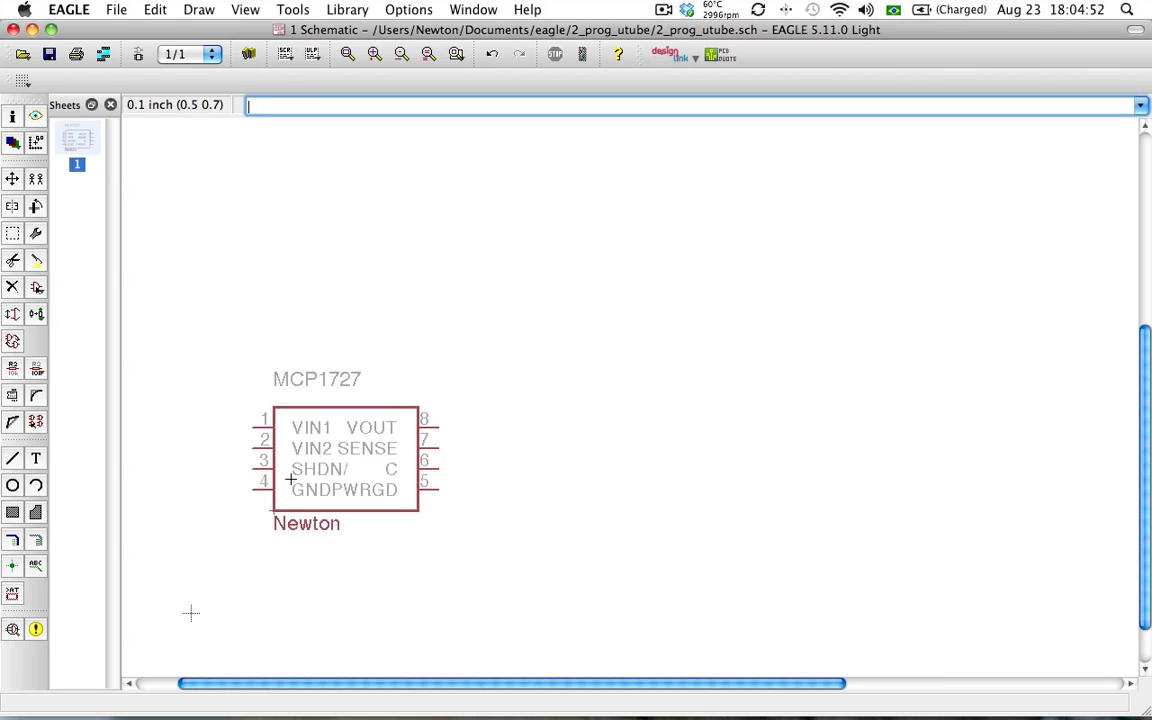
right_click(272, 505)
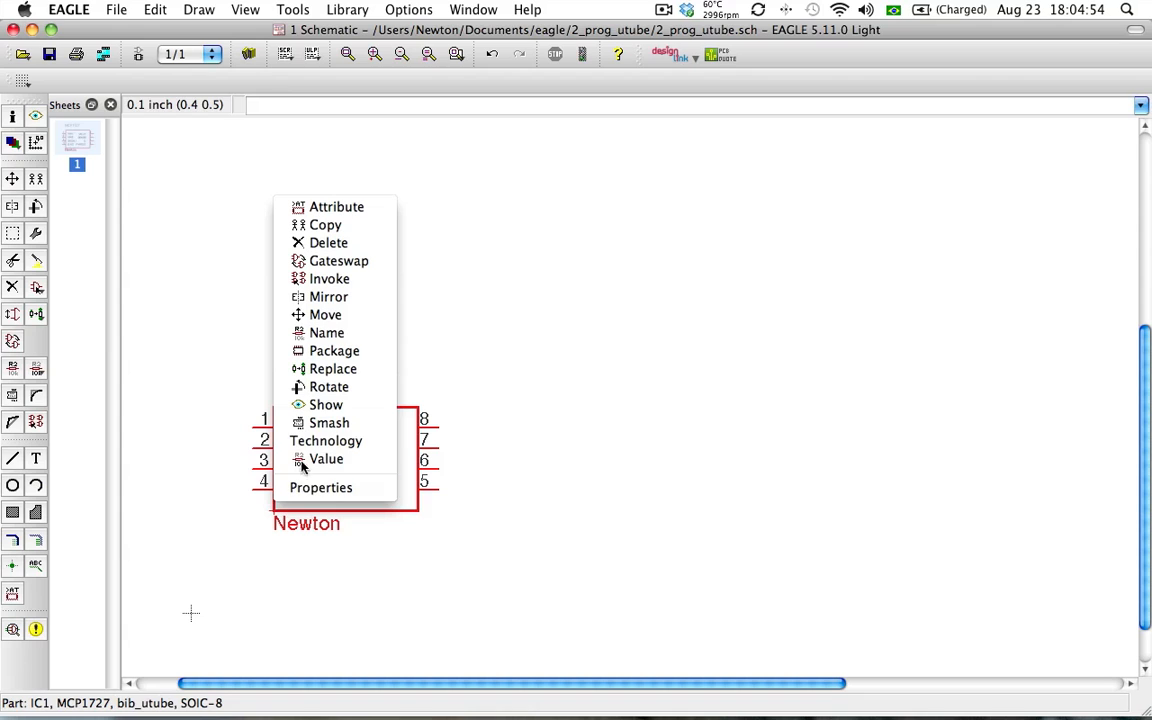
click(322, 487)
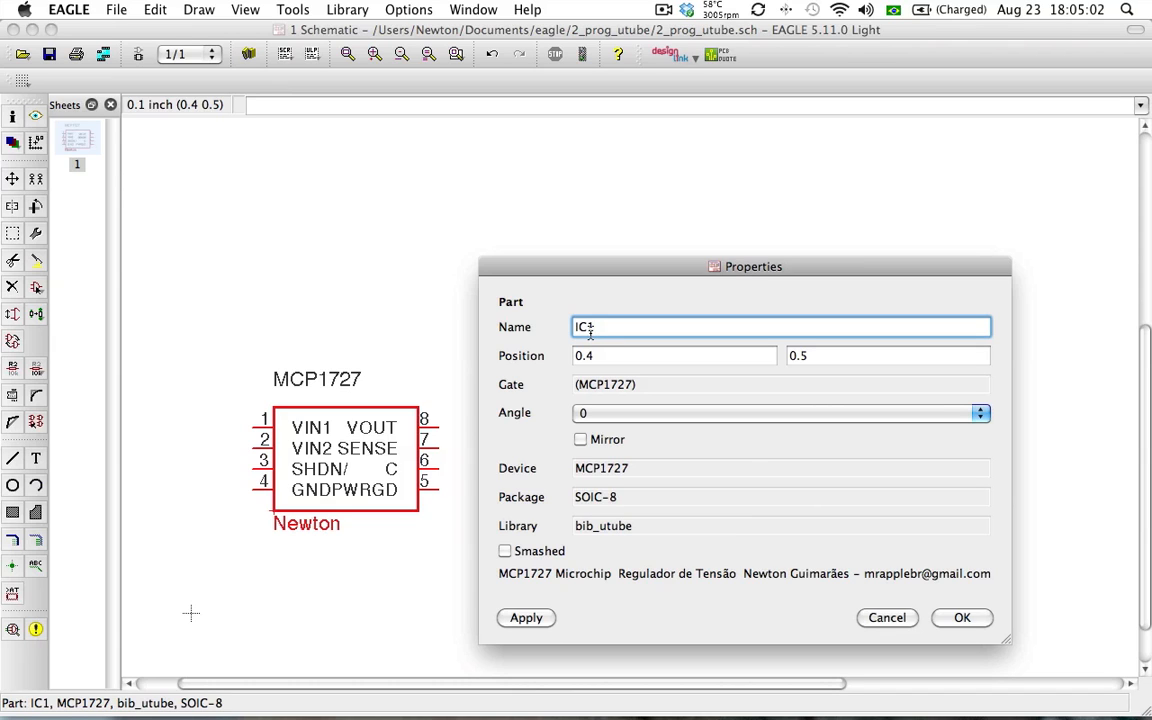
key(Escape)
Copy the MCP1727 part to position 2, 1 inch, up and right of the original, and open the copy's properties.
click(35, 178)
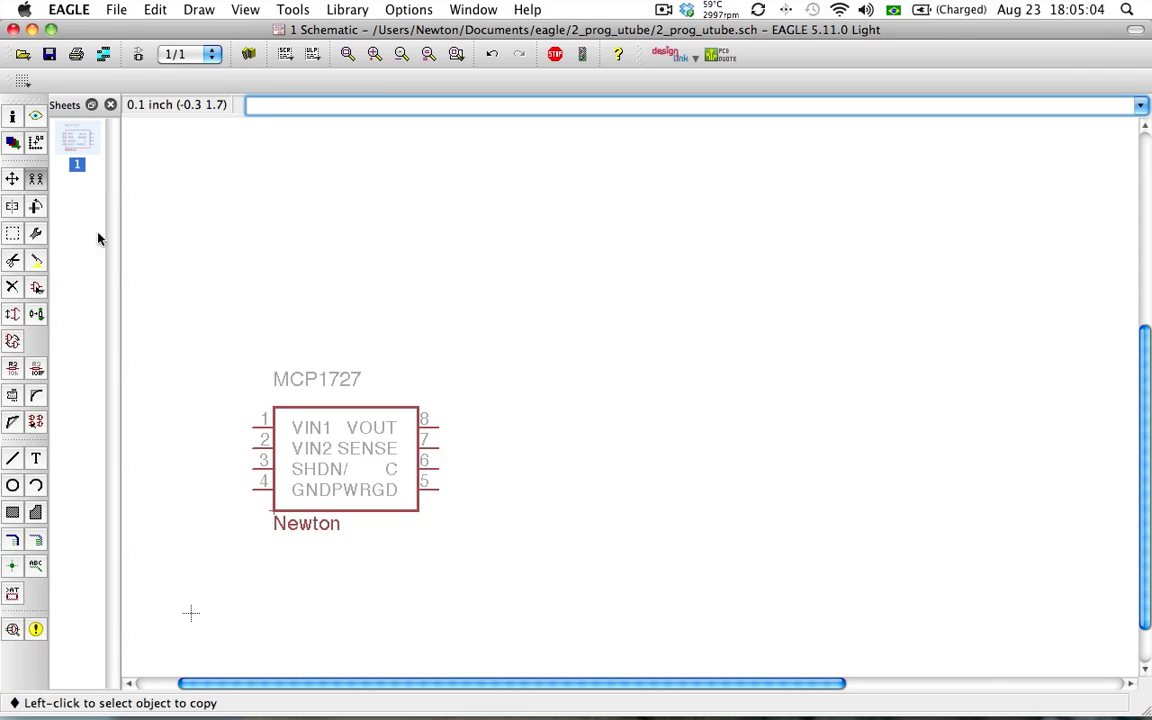
click(273, 508)
click(602, 406)
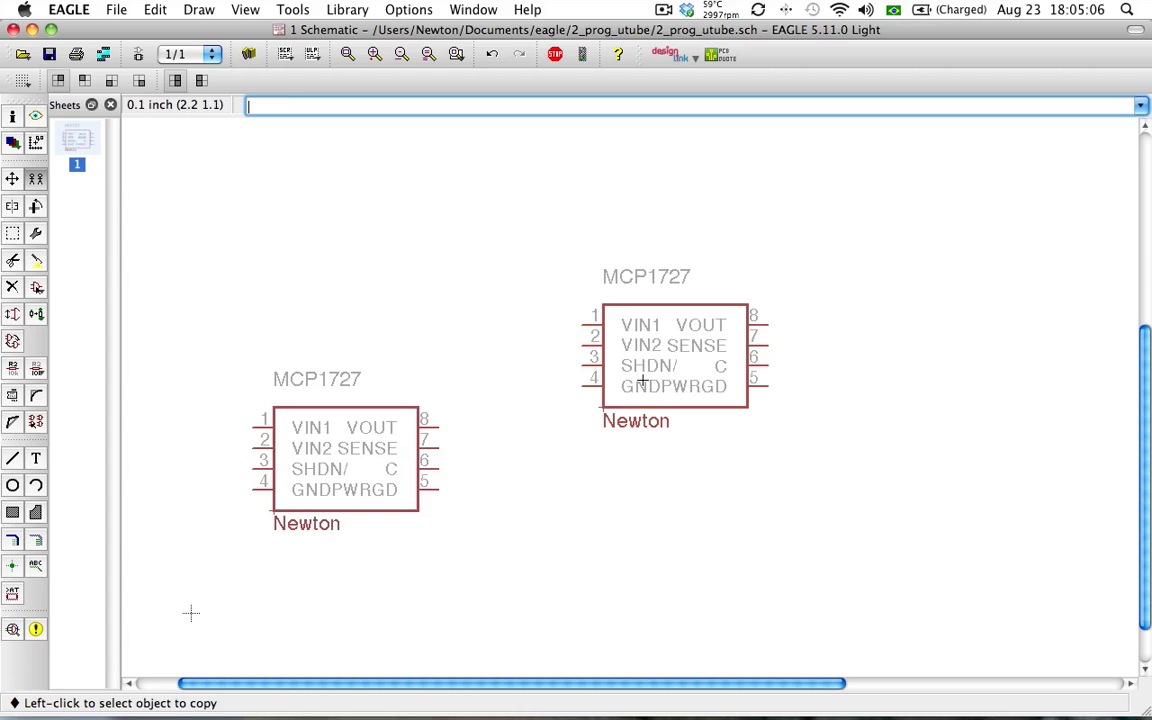
right_click(617, 398)
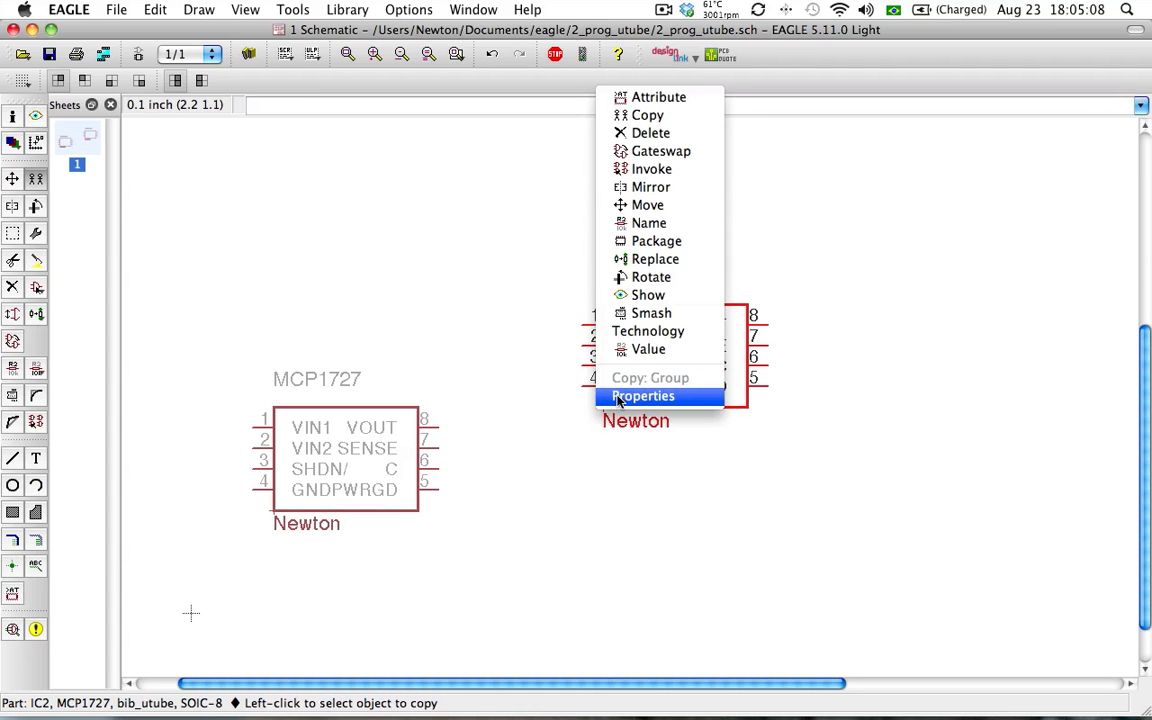
click(640, 396)
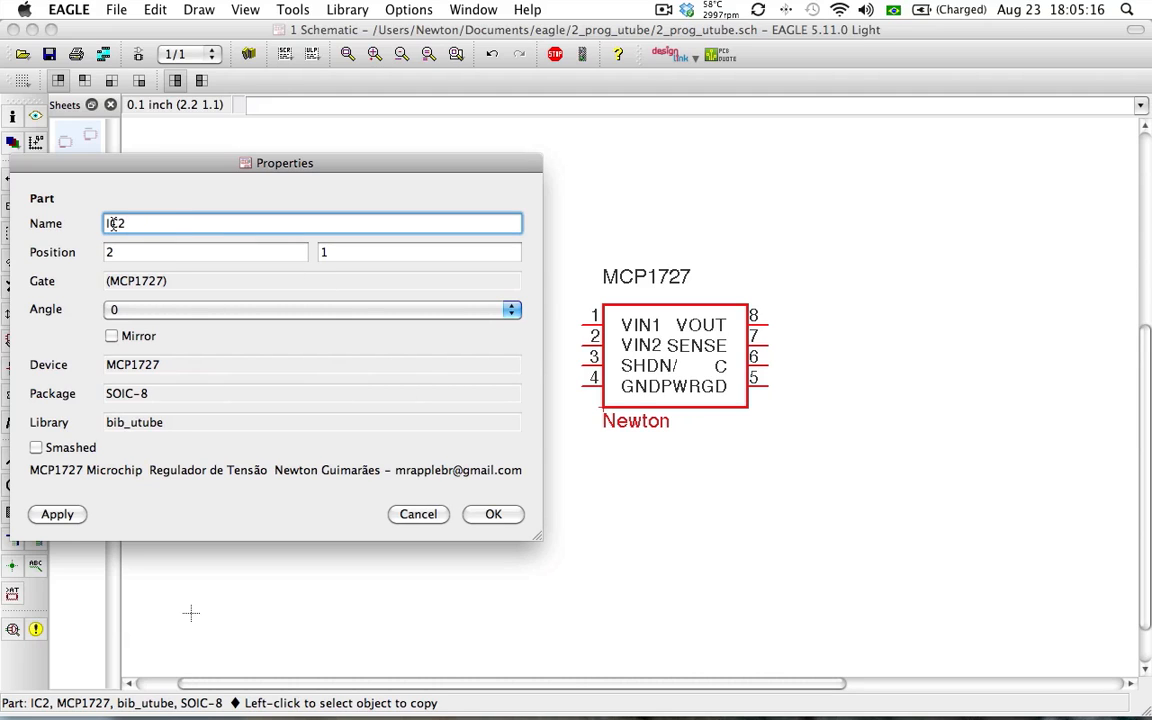
Close the copied part's properties without changes and create the board 2_prog_utube.brd from the schematic.
click(416, 515)
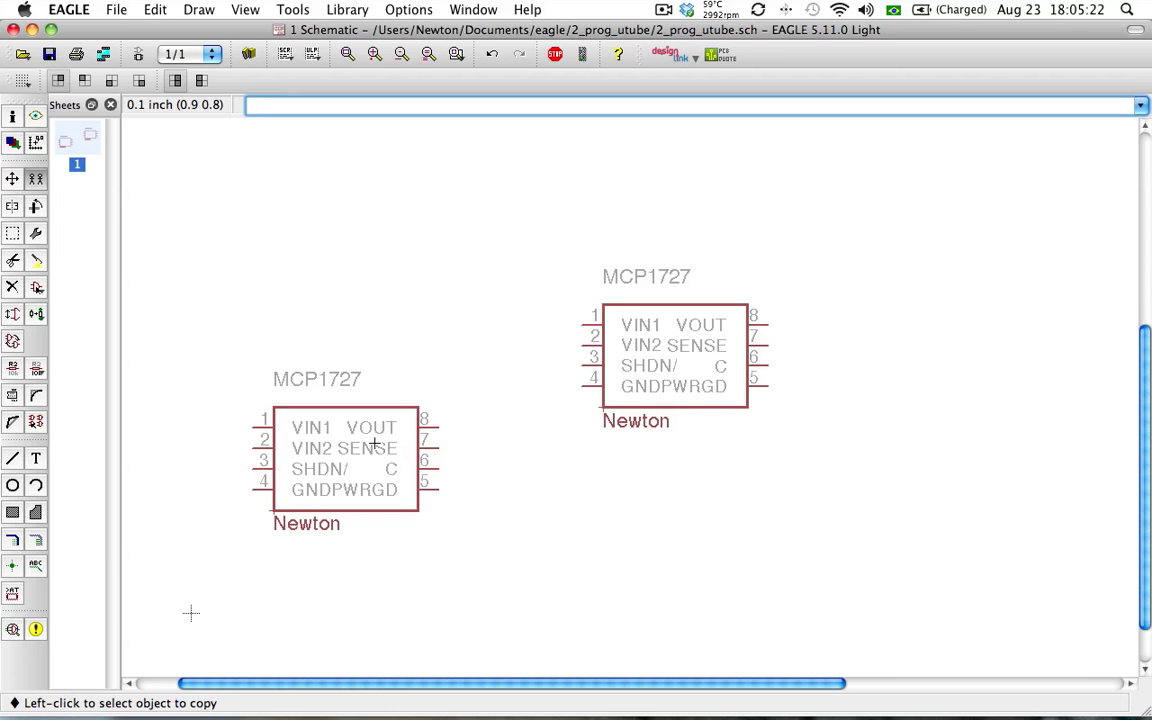
click(137, 58)
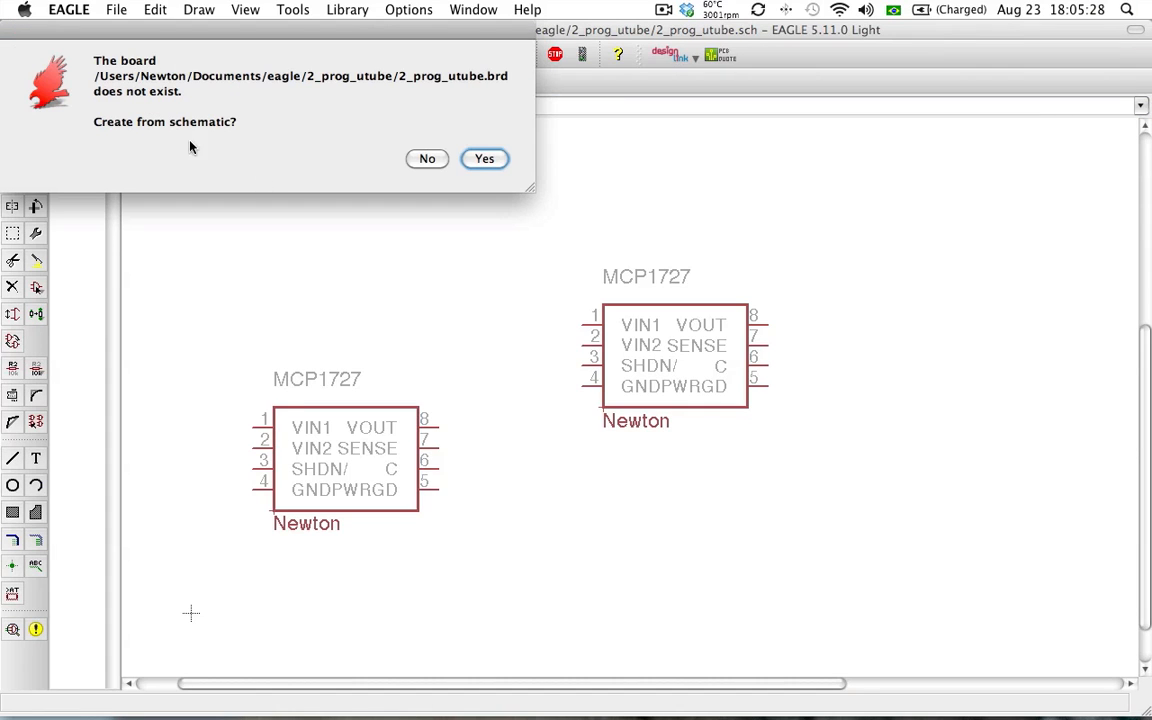
click(484, 160)
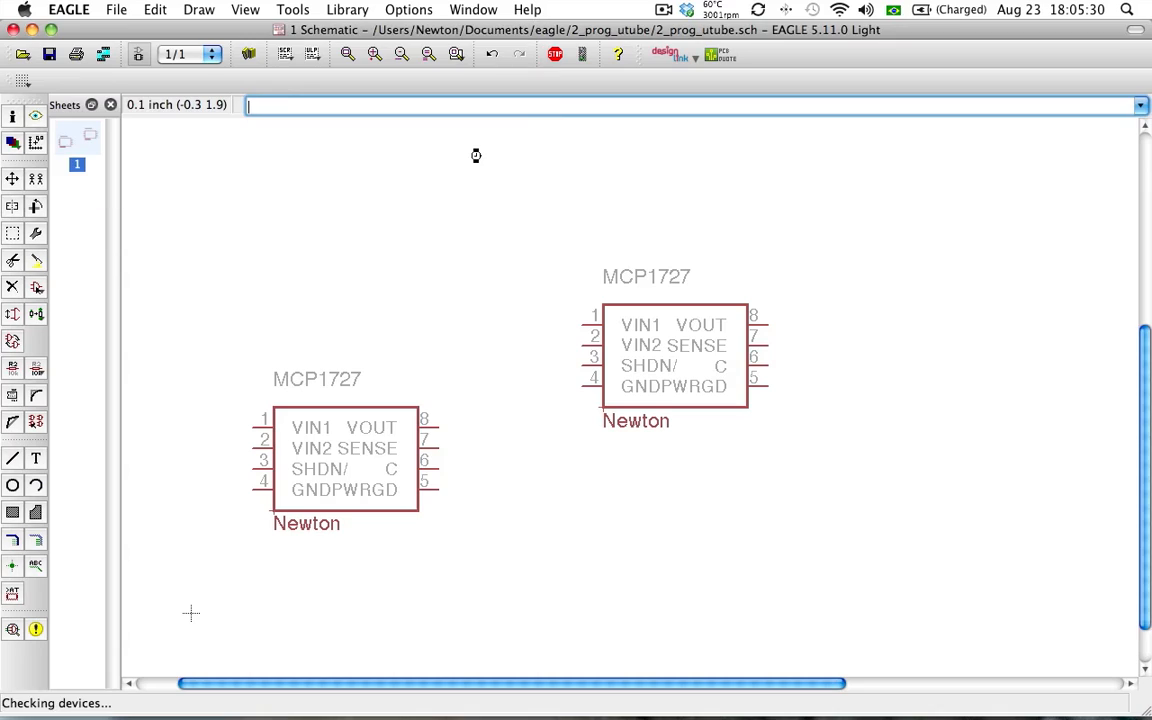
click(356, 188)
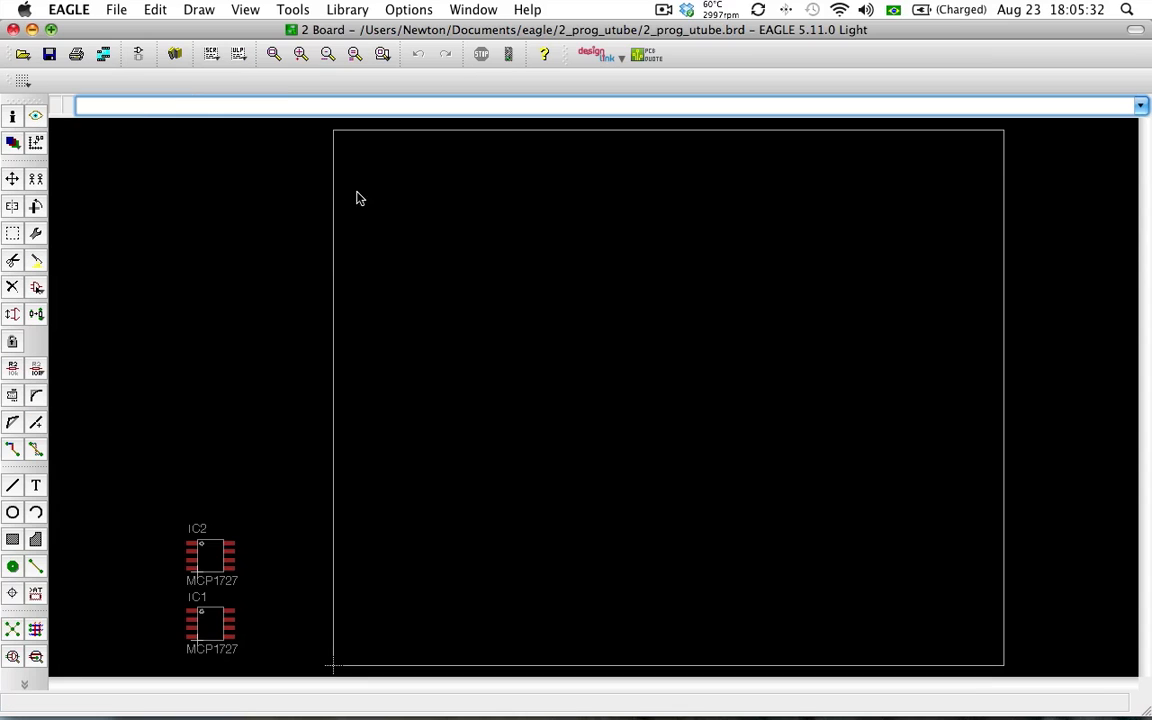
scroll(471, 393, down, 1)
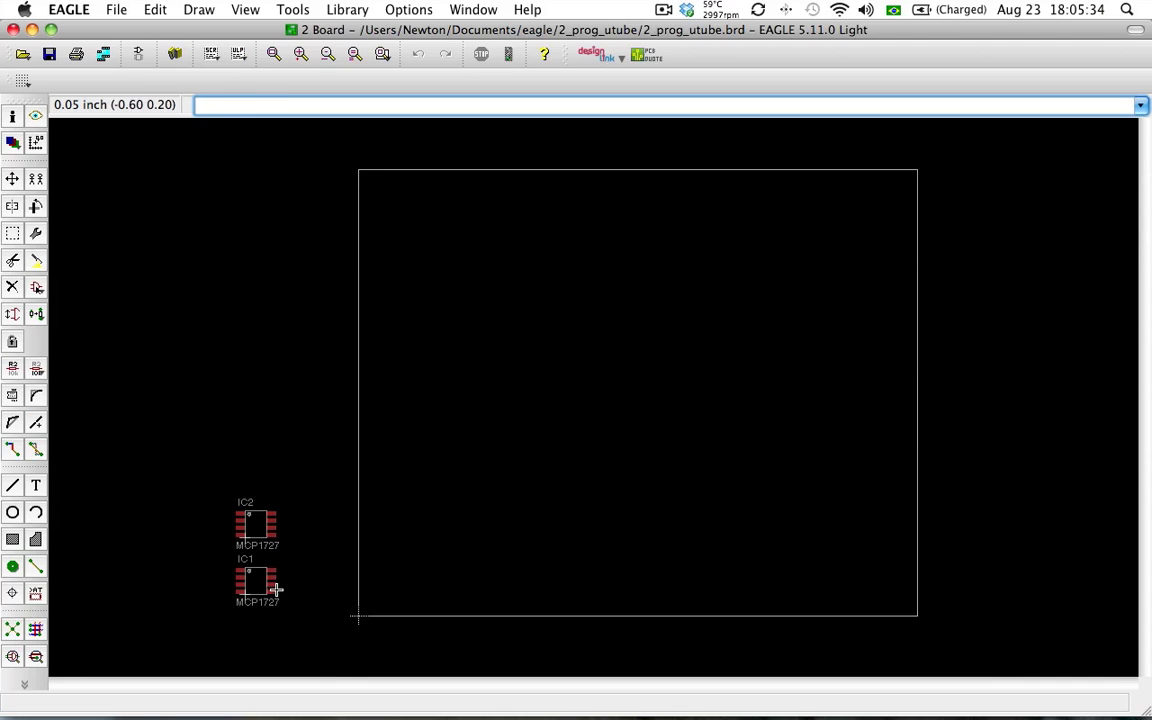
scroll(290, 575, up, 3)
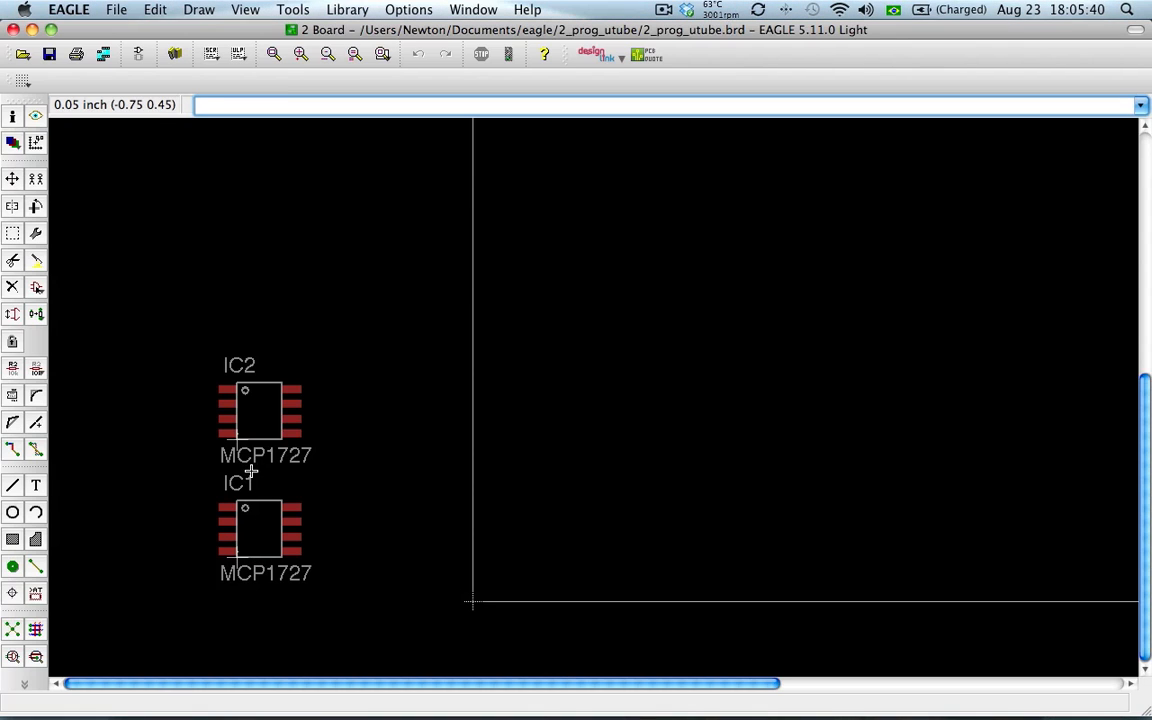
scroll(251, 471, up, 1)
scroll(270, 450, down, 1)
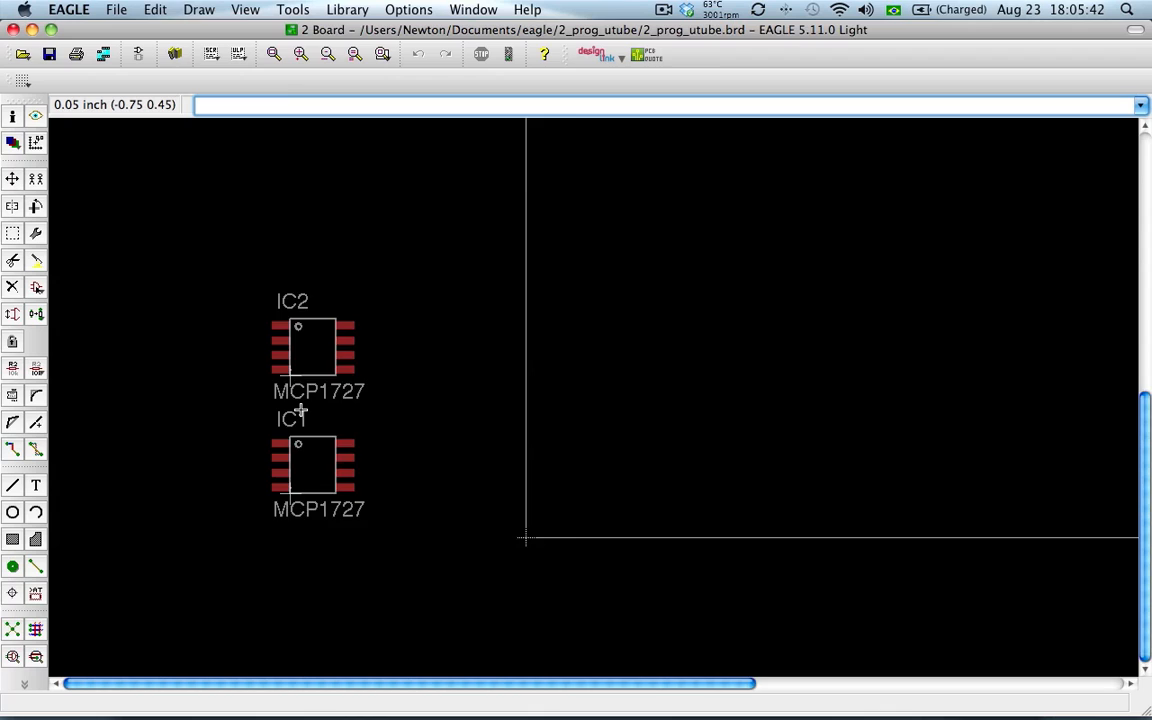
scroll(300, 410, up, 2)
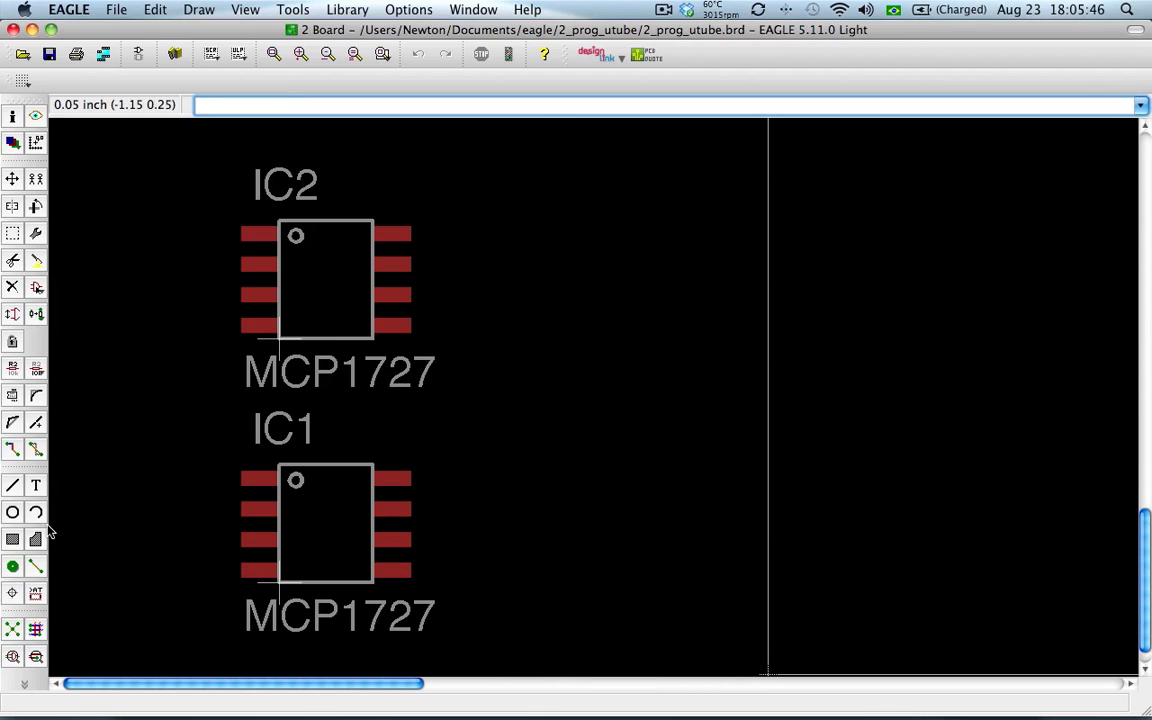
click(36, 486)
text(>NAME)
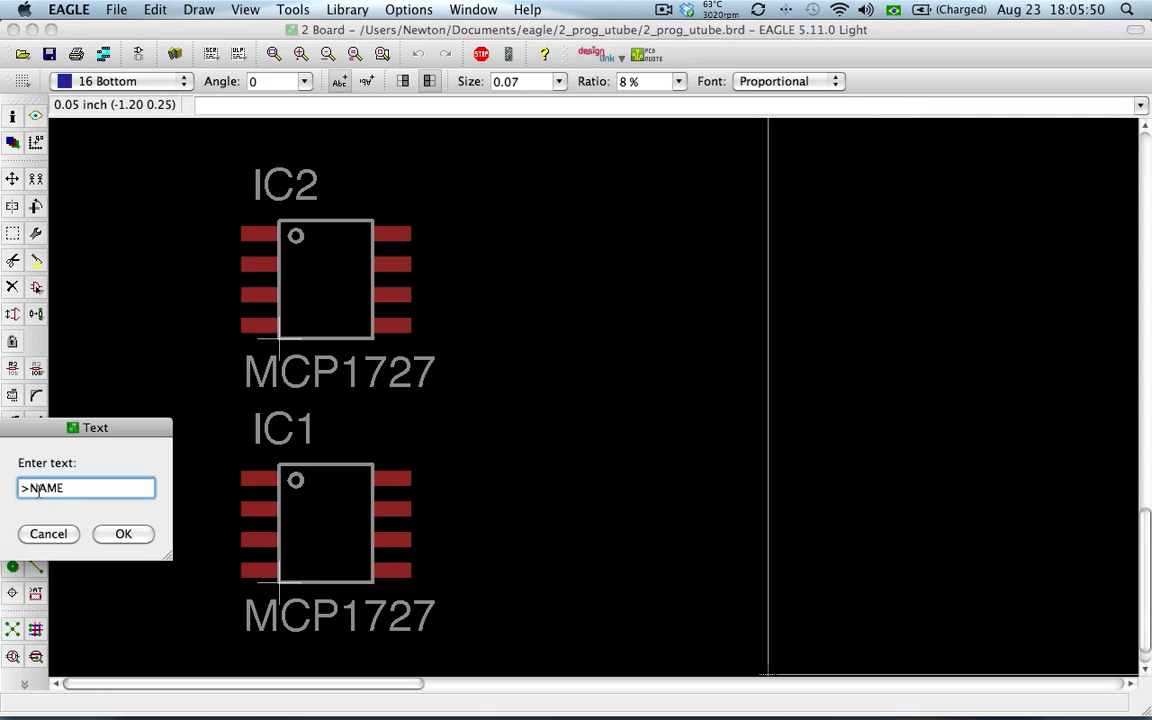
key(BackSpace)
key(BackSpace)
key(BackSpace)
key(BackSpace)
key(Escape)
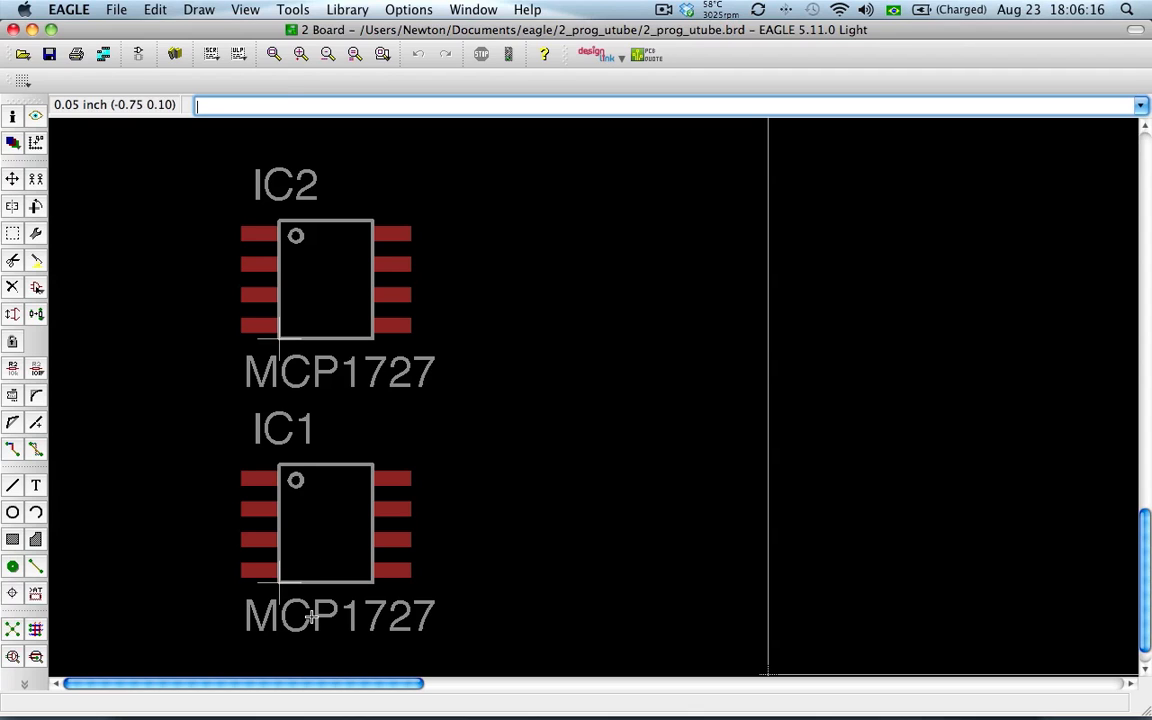
Move the IC2 package from outside the board to inside the outline, near the board's left edge.
scroll(311, 617, down, 2)
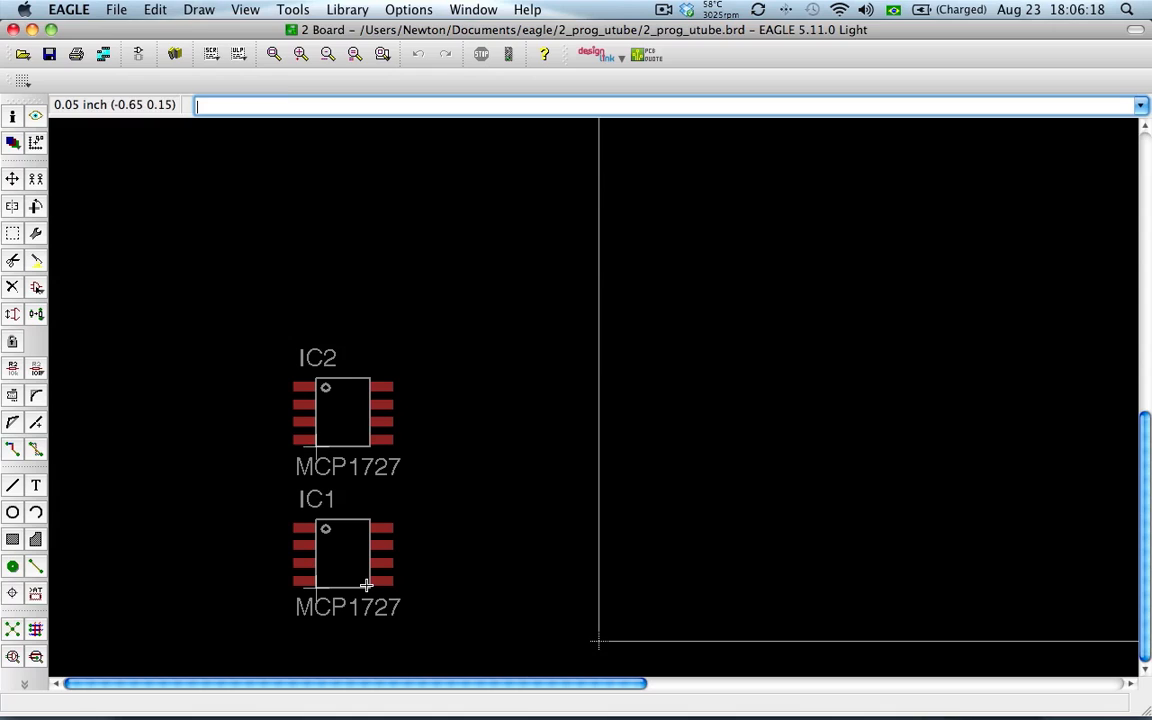
click(11, 178)
click(300, 449)
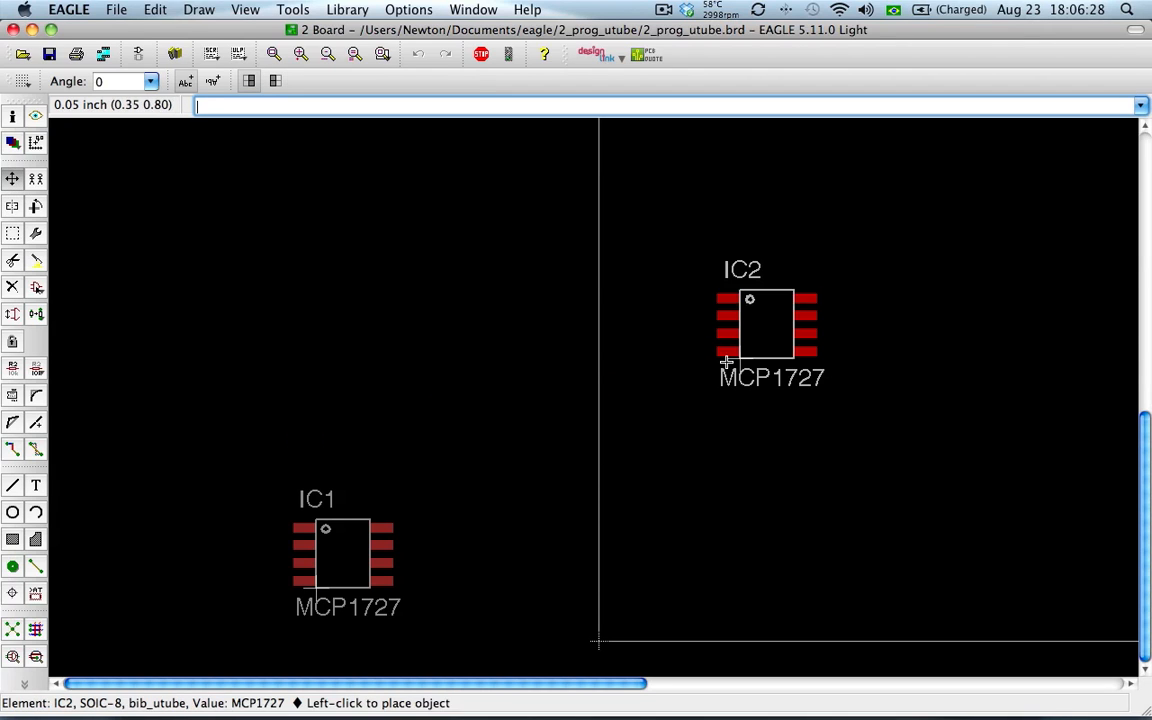
click(726, 362)
Move the IC1 package inside the board outline, below and to the right of IC2.
click(312, 590)
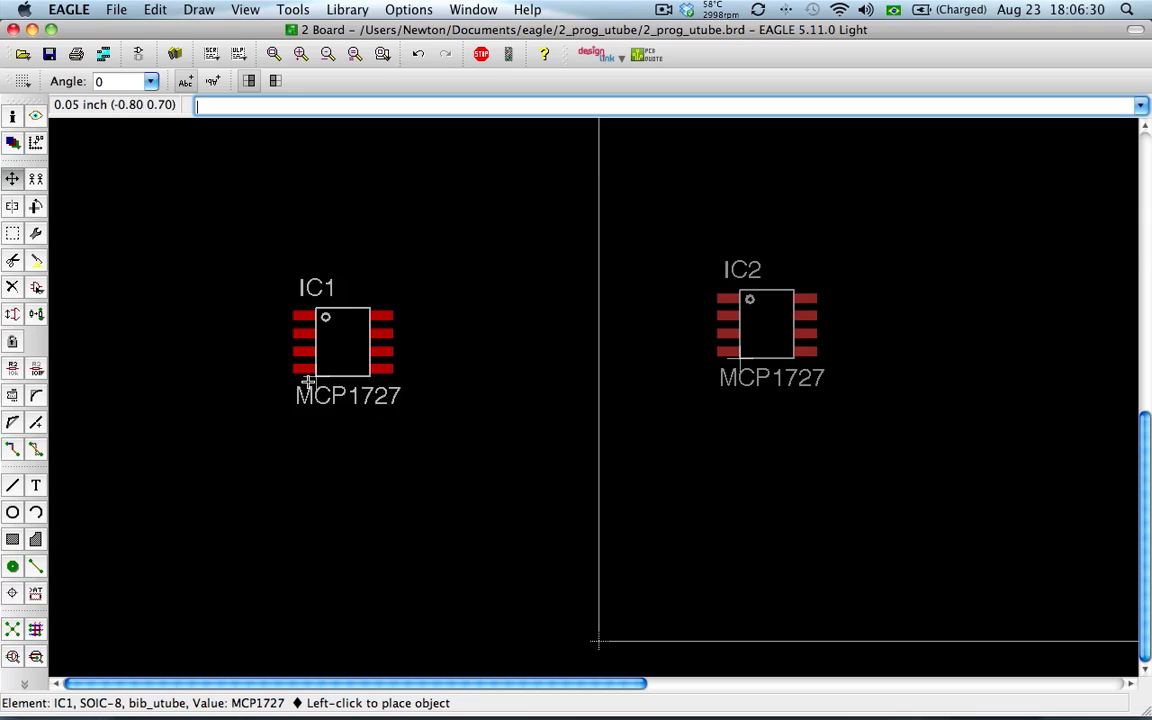
click(238, 361)
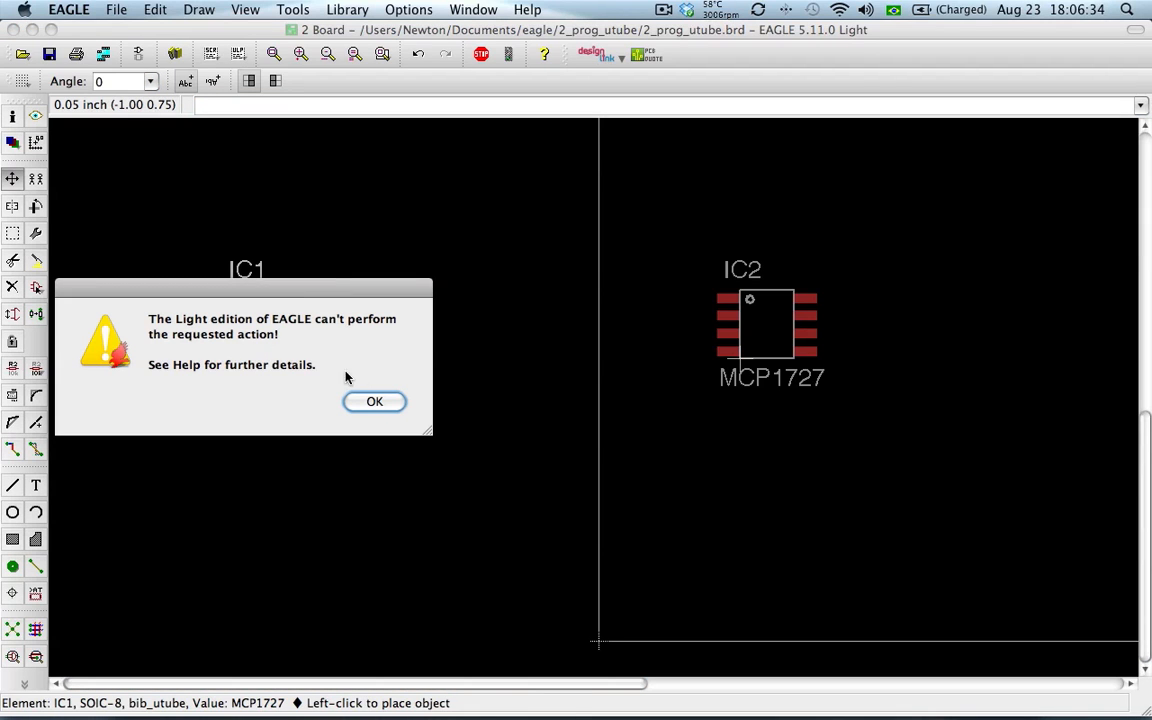
click(375, 403)
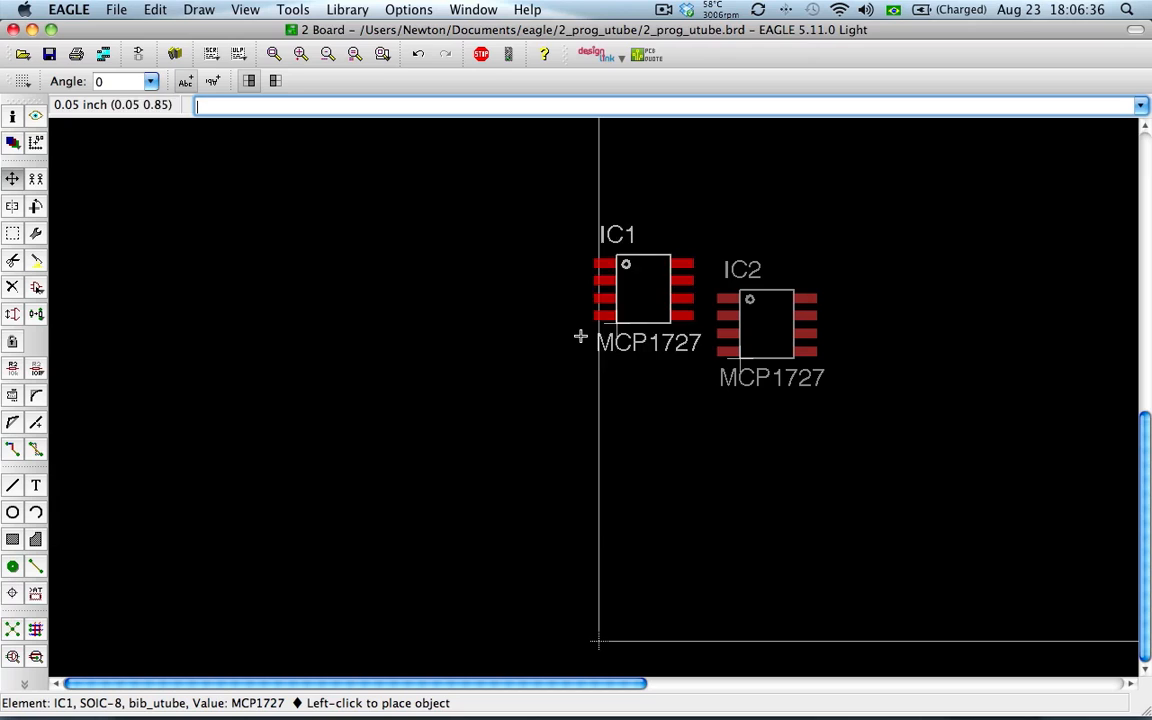
click(985, 471)
scroll(977, 473, down, 5)
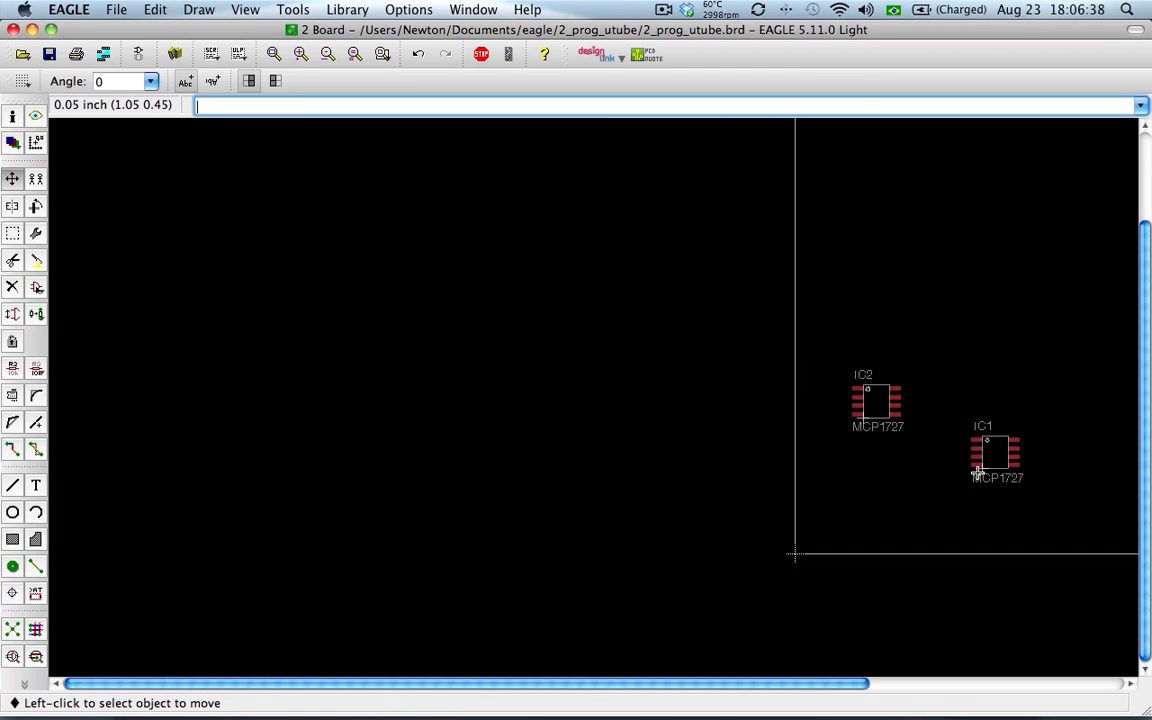
middle_drag(977, 473, 521, 515)
scroll(515, 505, up, 3)
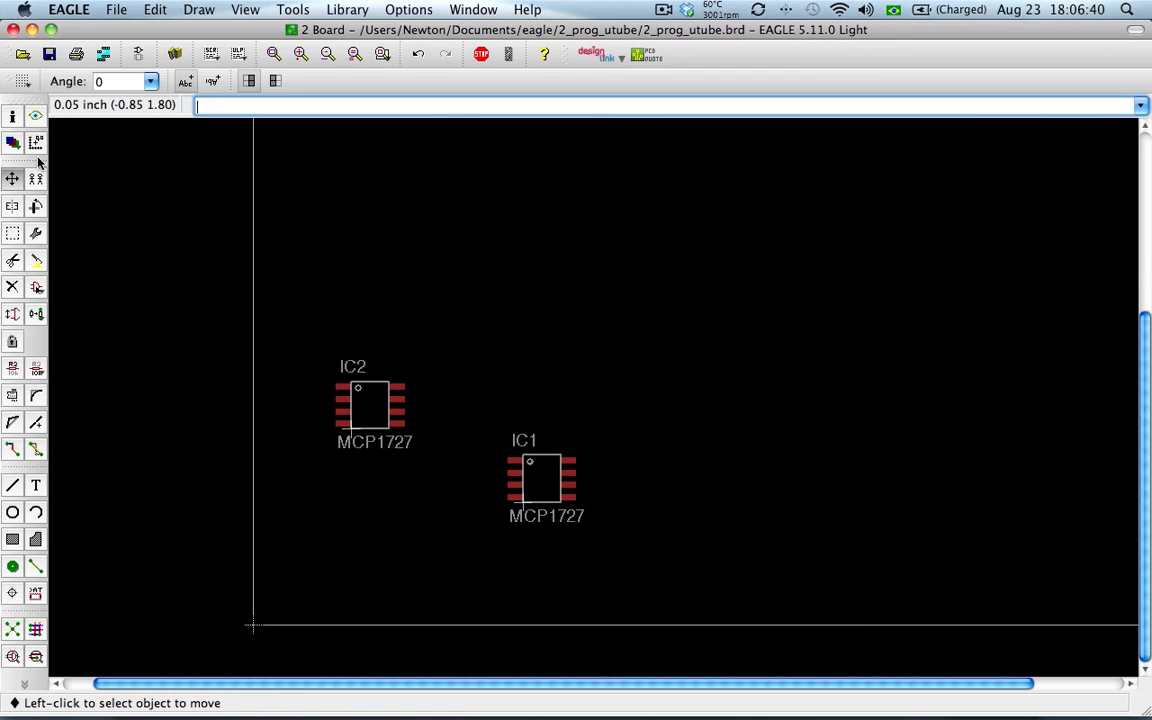
Show layer 29 tStop on the board to view the solder stop mask over IC1's pads.
click(13, 142)
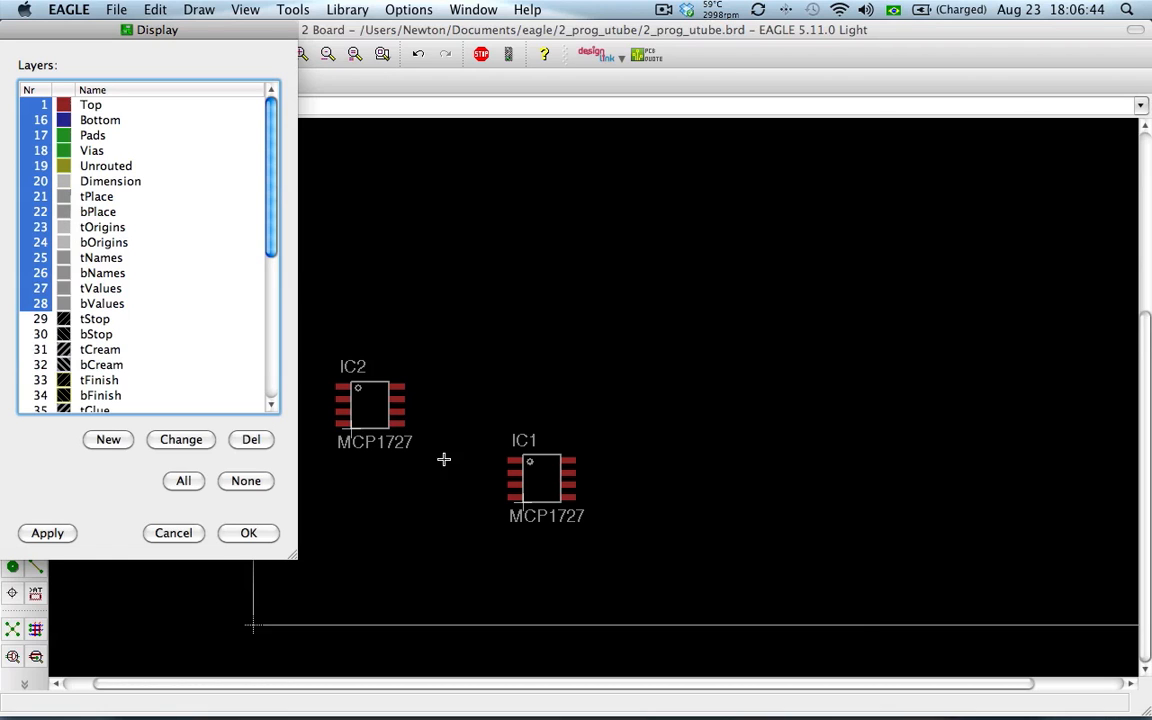
click(180, 543)
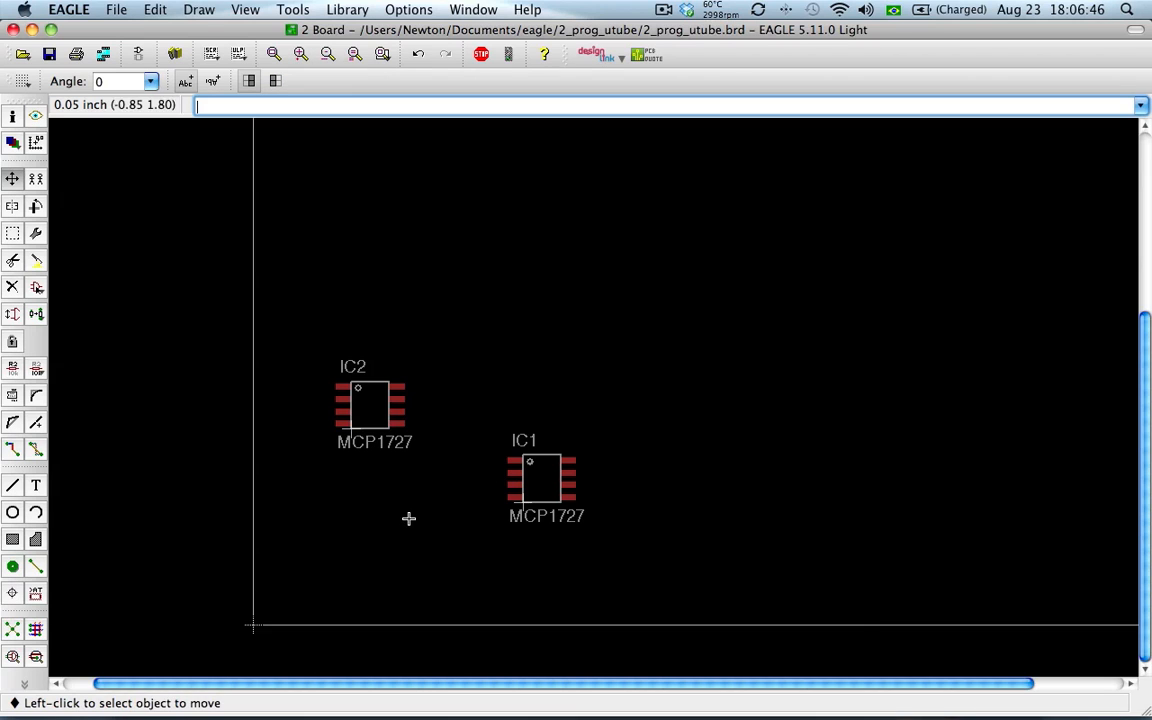
scroll(532, 489, up, 5)
middle_drag(645, 444, 780, 434)
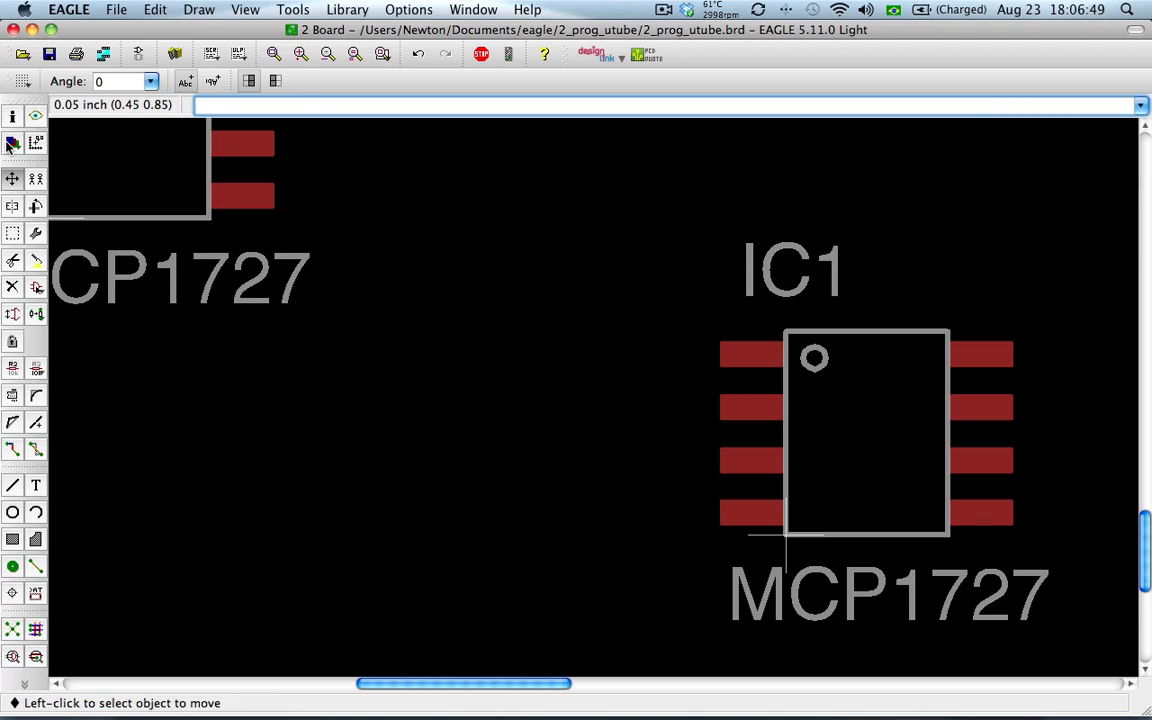
click(13, 143)
scroll(85, 245, down, 6)
scroll(85, 255, up, 3)
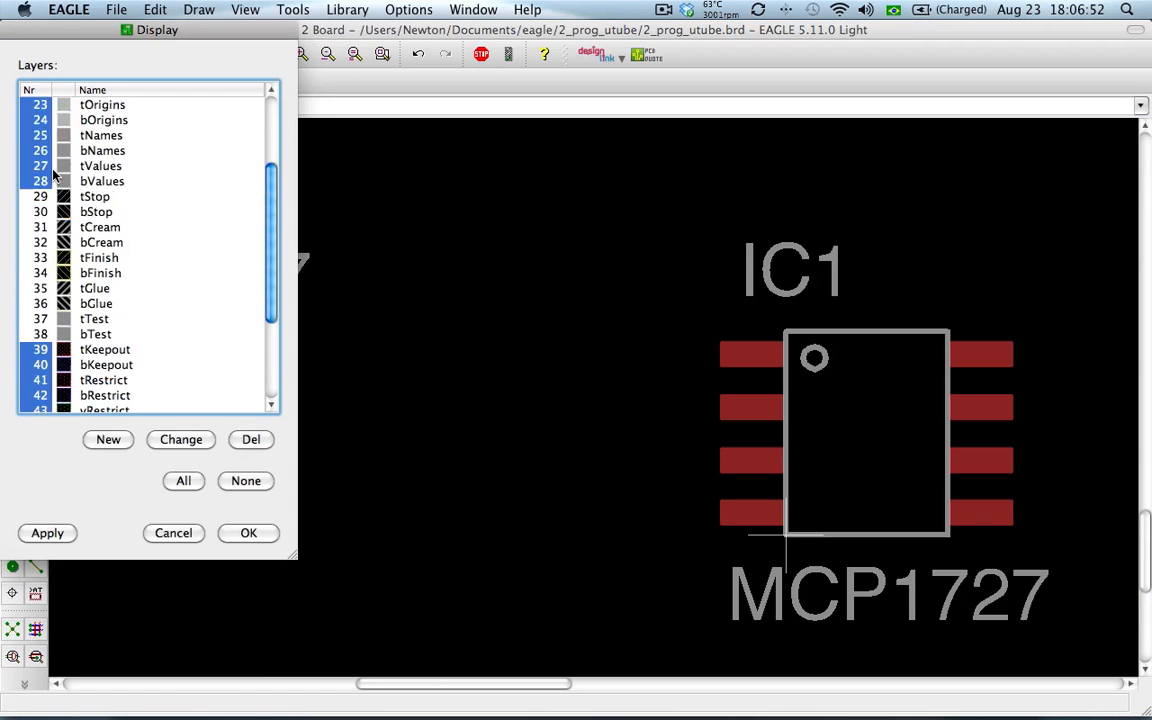
click(36, 275)
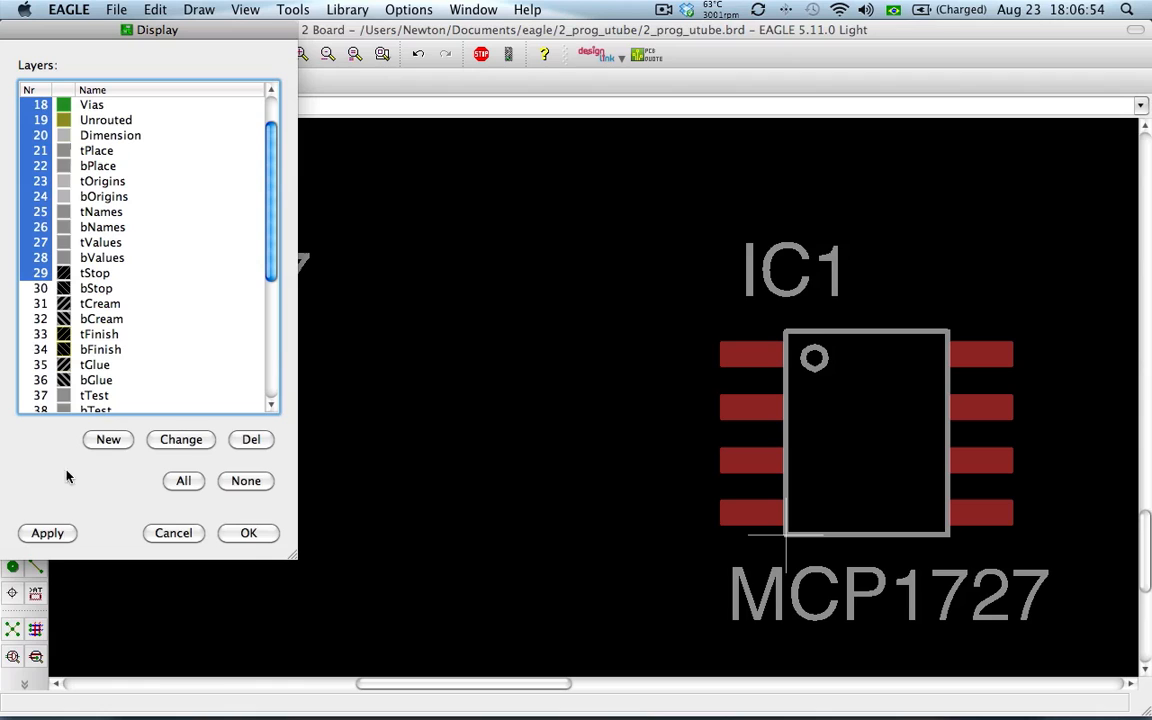
click(47, 533)
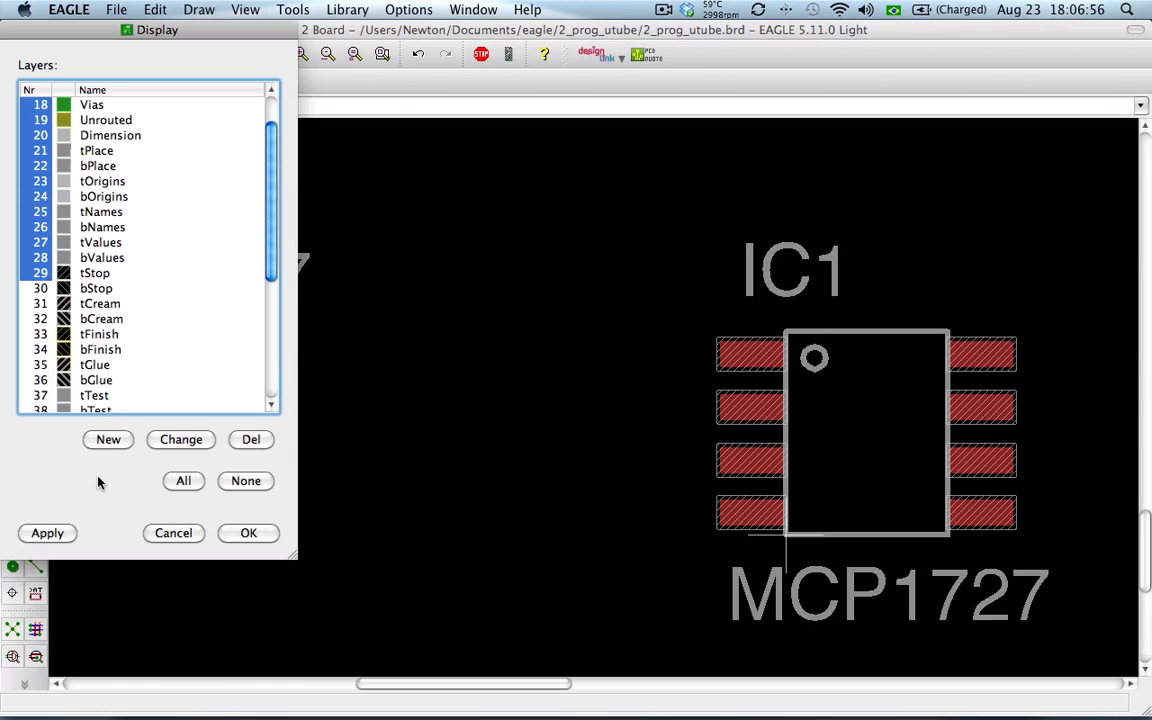
Also show layer 31 tCream on the board and close the layer display settings.
click(36, 304)
click(44, 533)
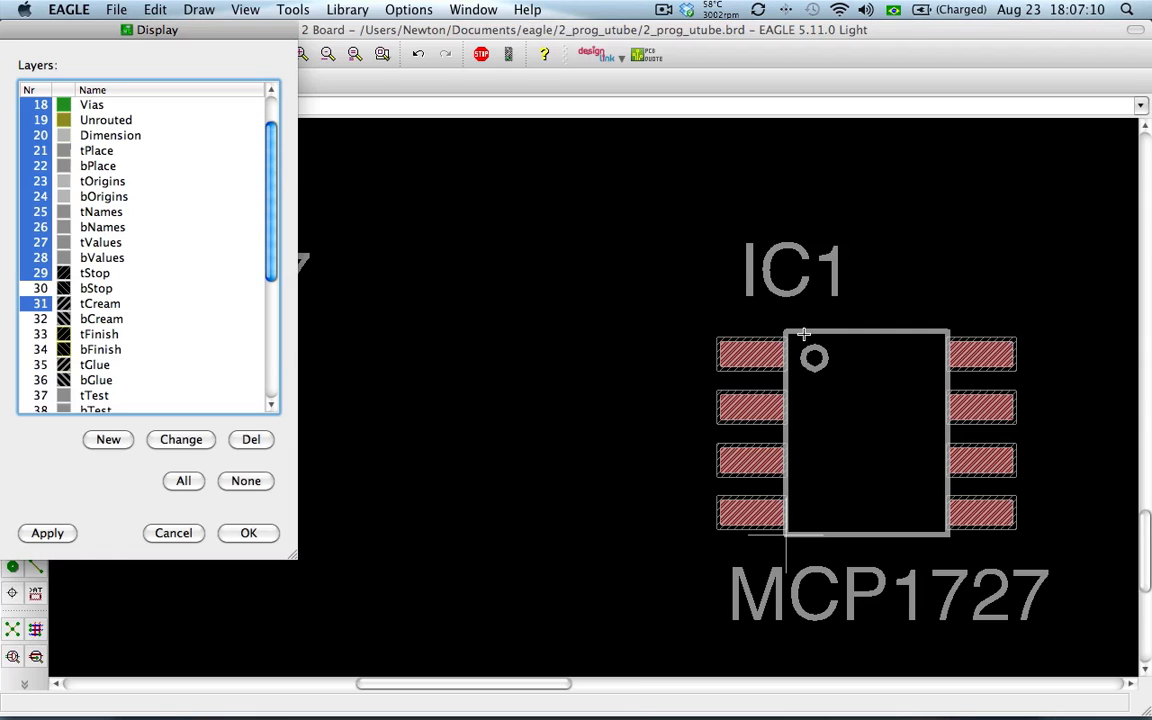
click(178, 533)
scroll(391, 432, down, 3)
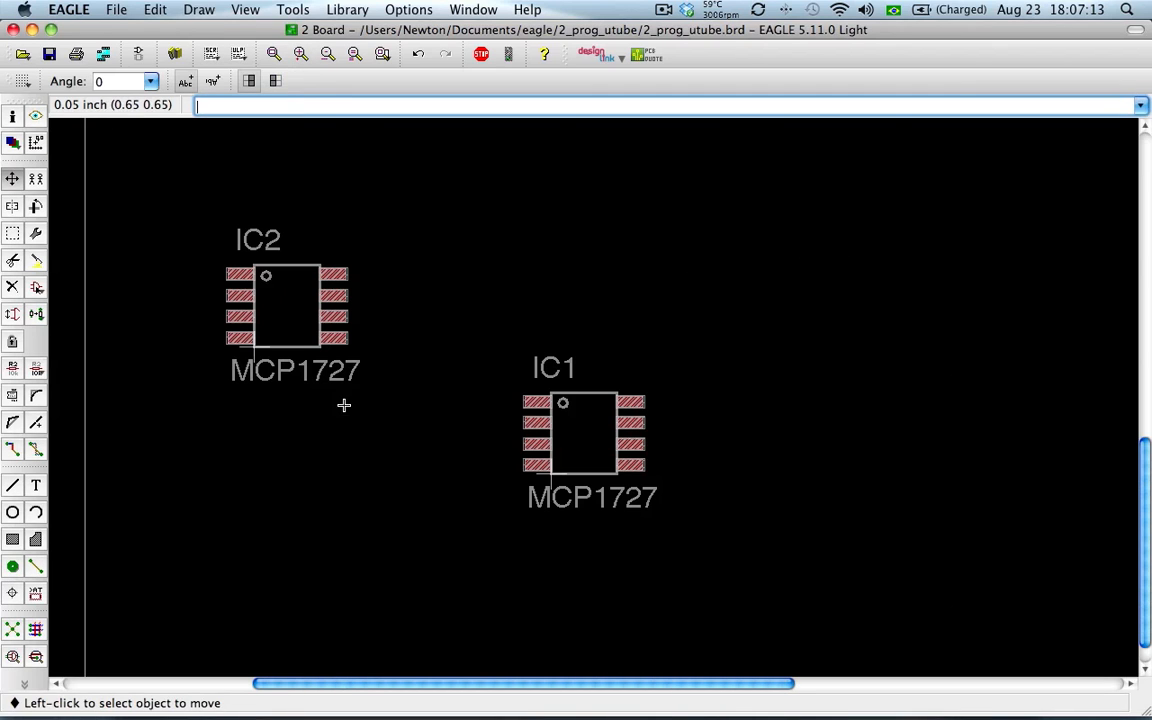
Hide the tStop and tCream layers on the board again.
click(12, 142)
click(38, 273)
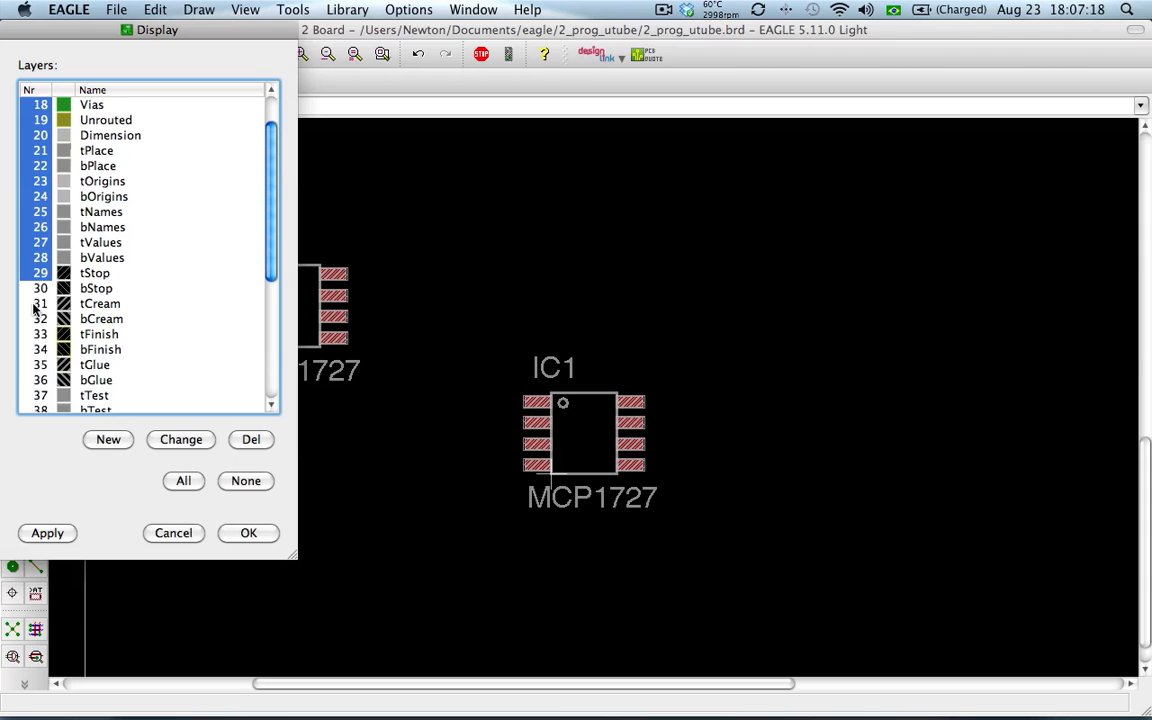
click(36, 303)
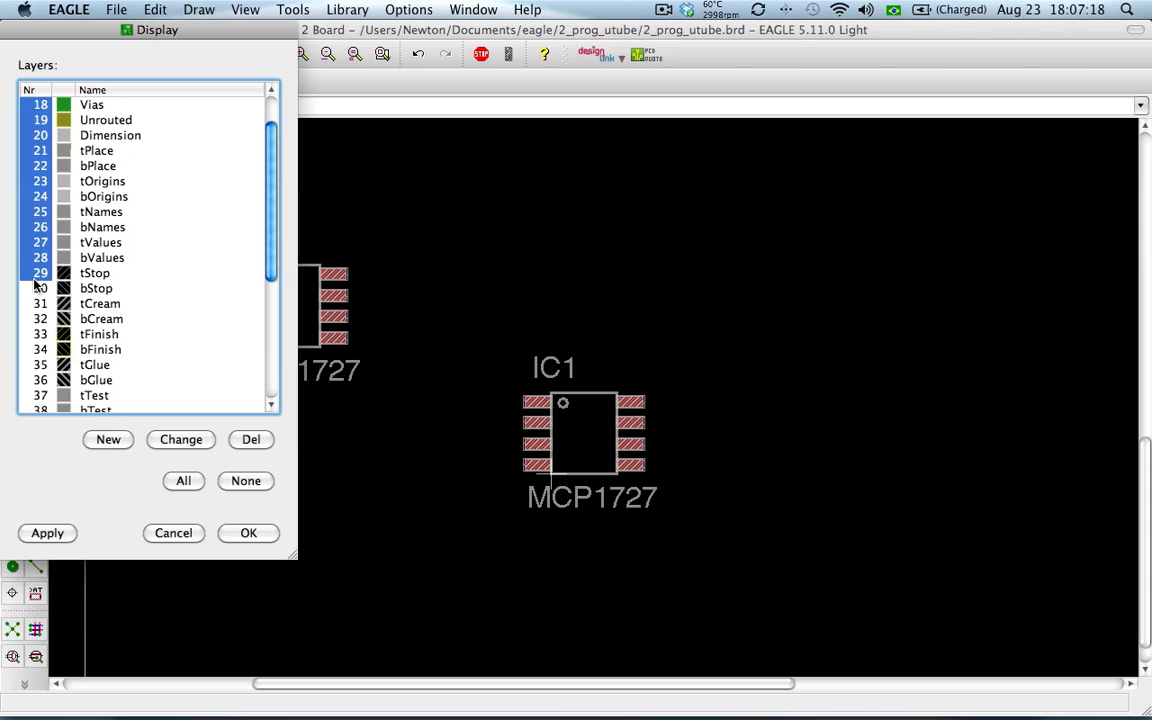
click(250, 535)
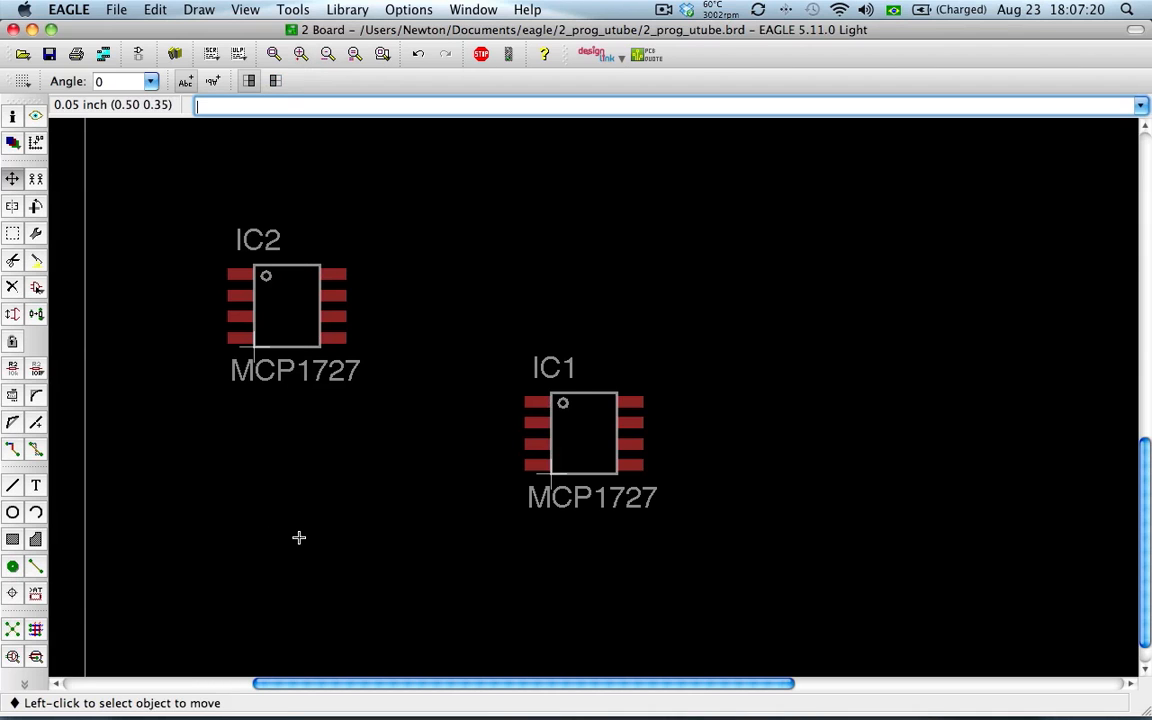
Hide layer 27 tValues and layer 25 tNames on the board, applying each change separately.
click(12, 142)
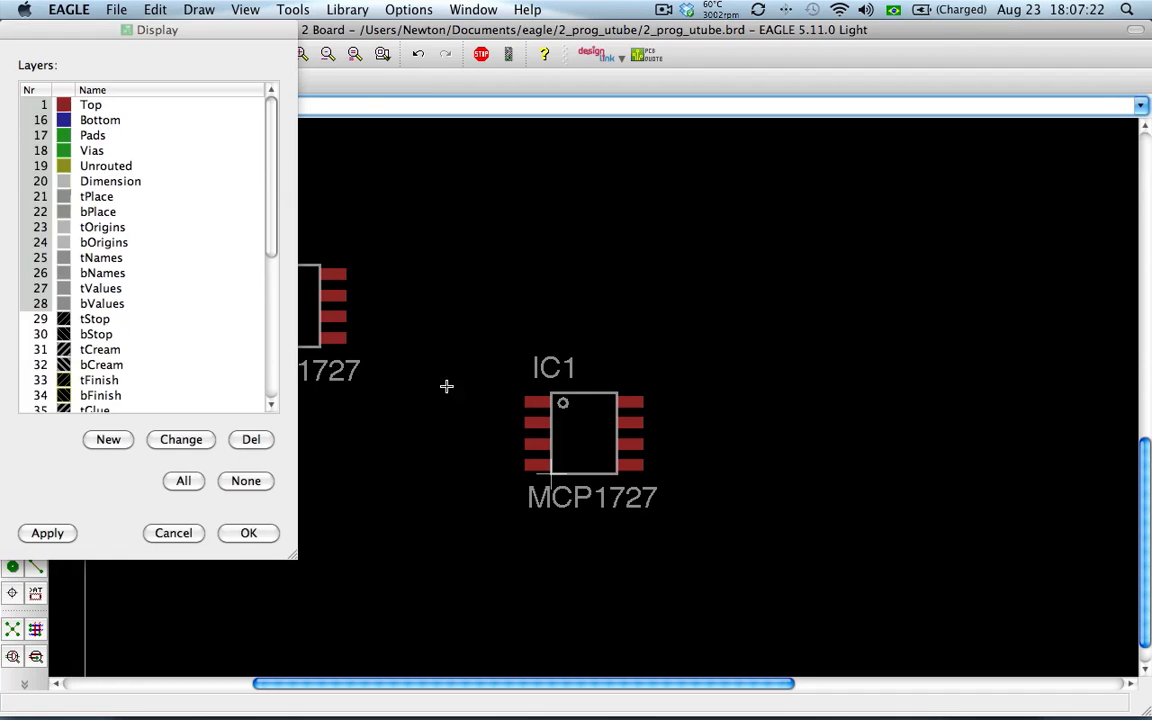
click(44, 288)
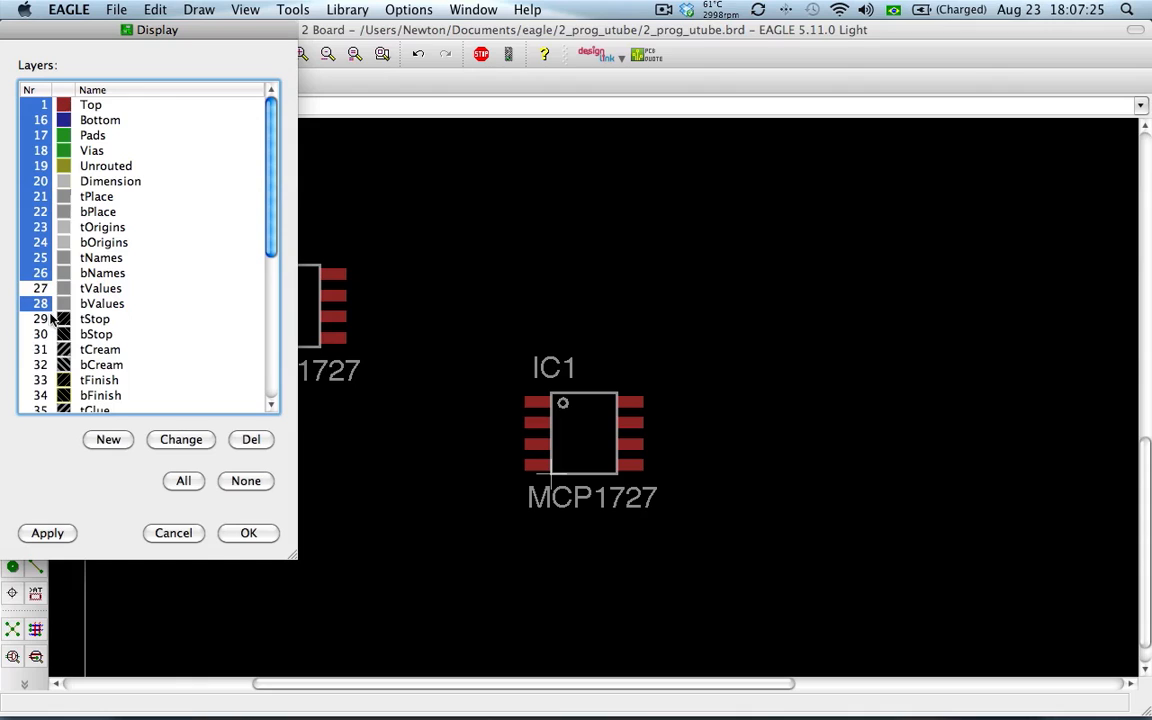
click(45, 534)
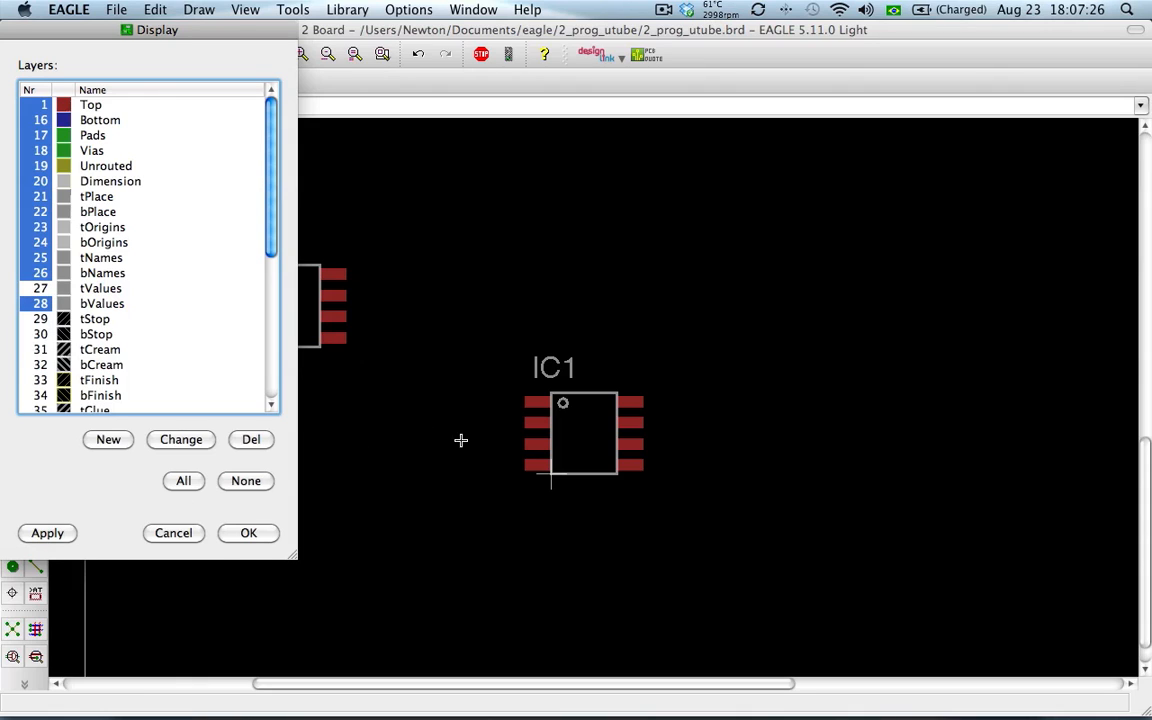
click(38, 258)
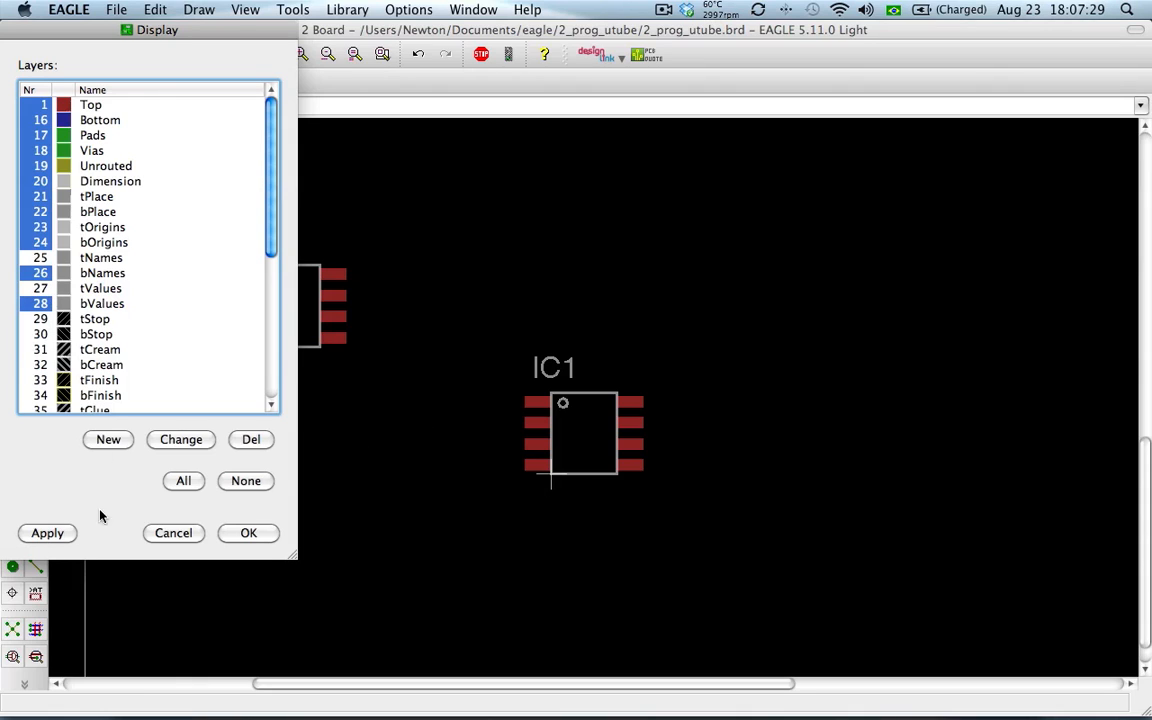
click(46, 533)
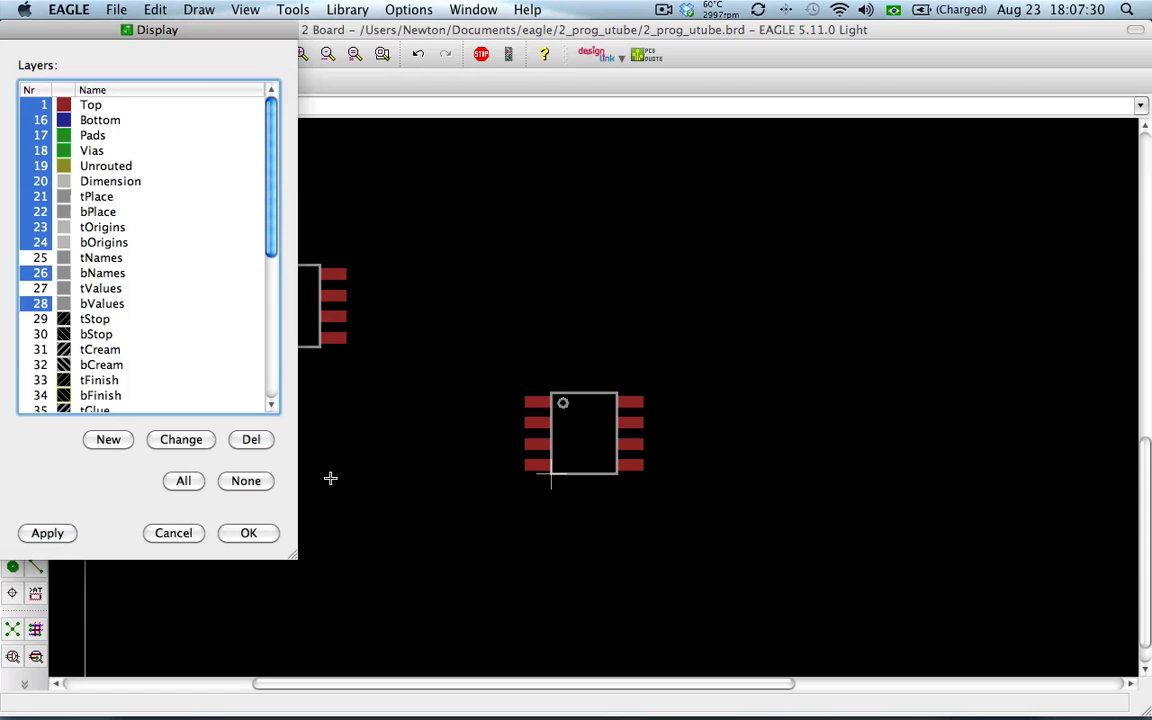
Show the tValues and tNames layers again and close the layer display settings.
click(40, 290)
click(33, 257)
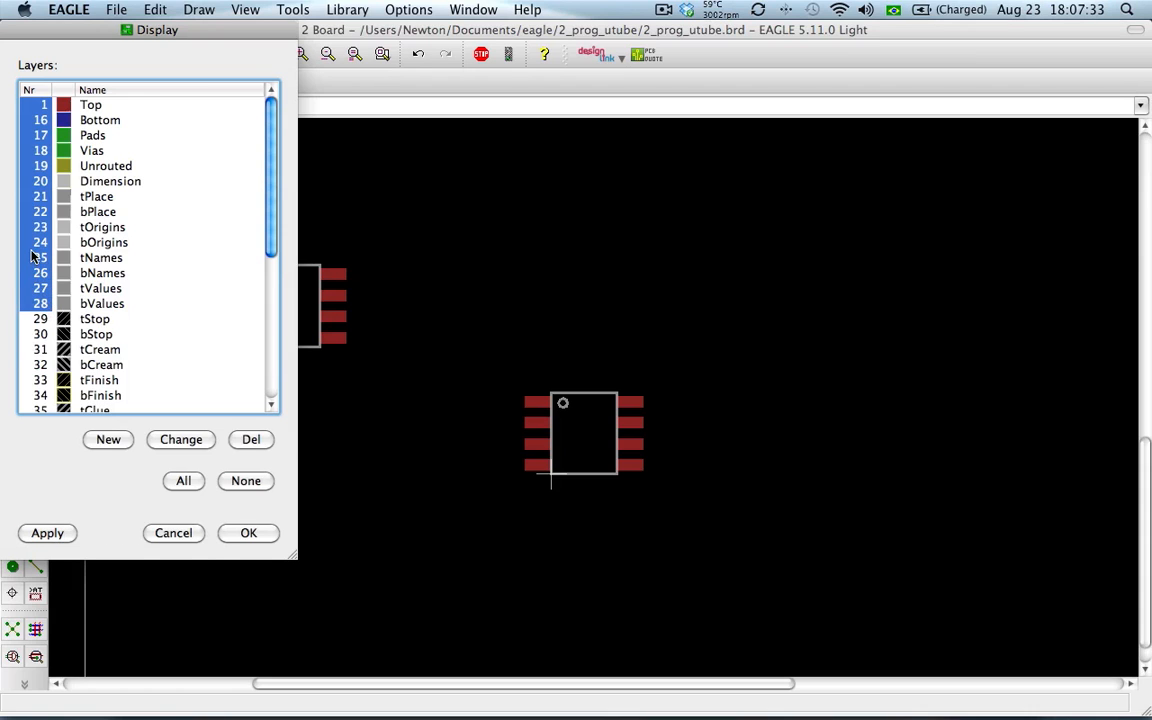
click(53, 538)
click(252, 535)
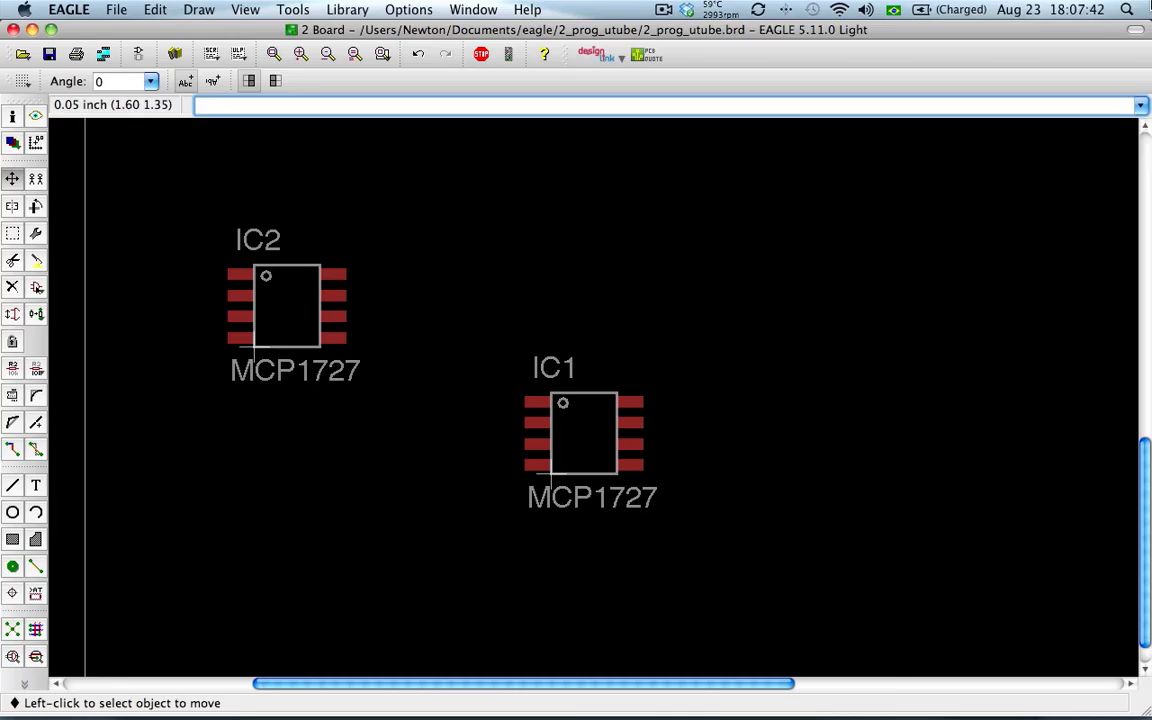
Switch to the schematic and look through the connector libraries available for adding parts, then close the list without placing anything.
key(F3)
click(503, 225)
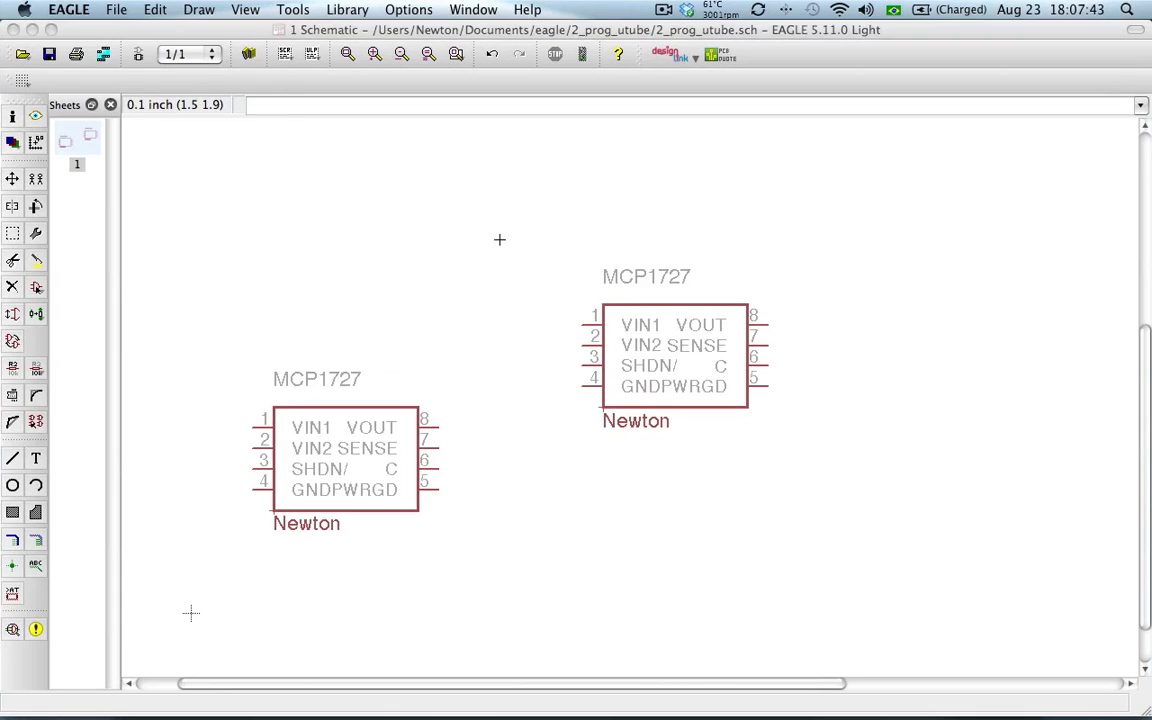
click(35, 288)
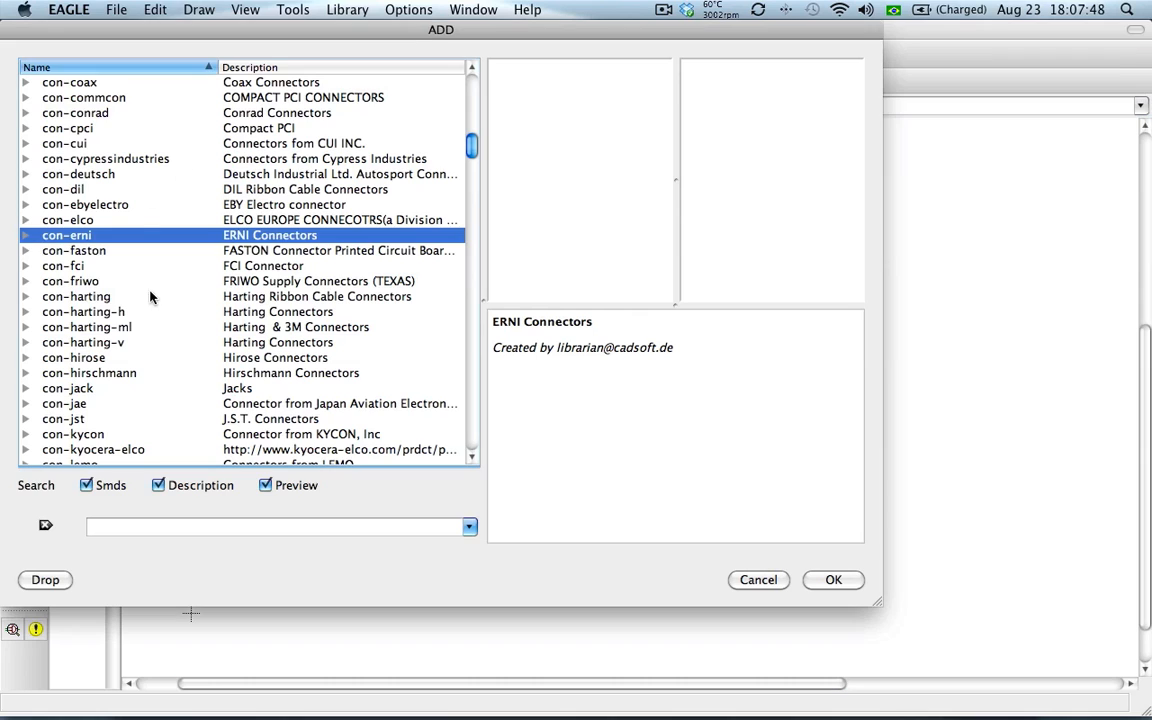
scroll(103, 314, down, 3)
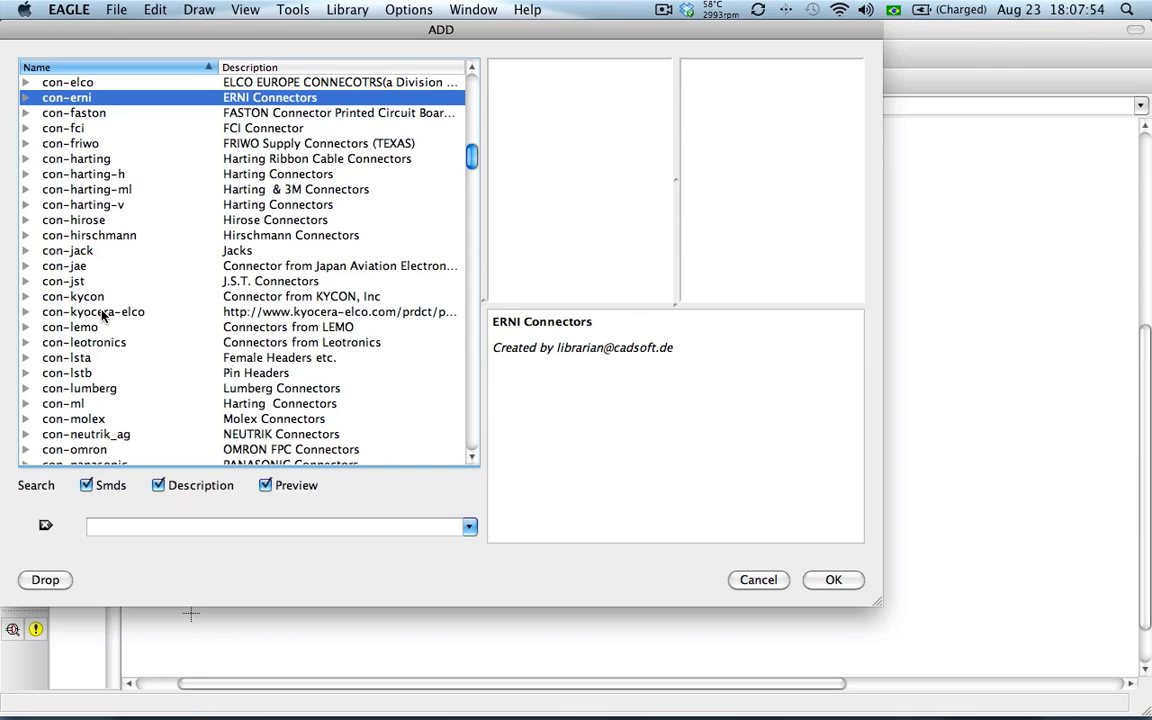
key(Escape)
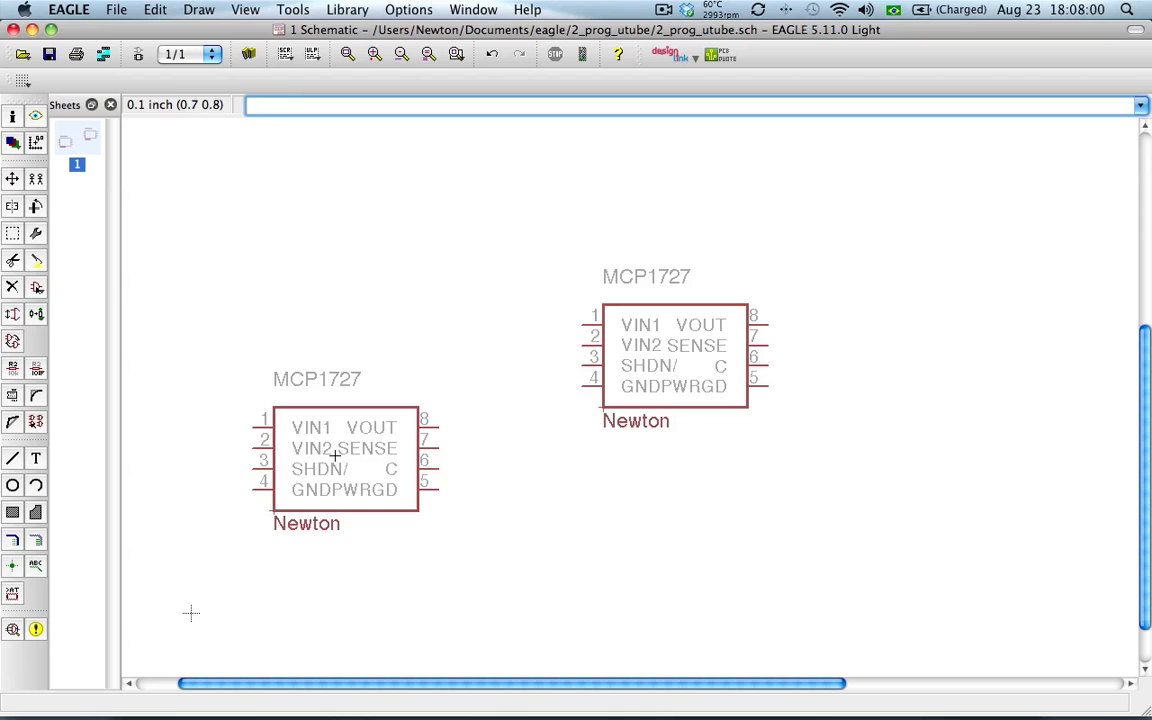
Update all libraries used in the schematic and return to the board to inspect the two MCP1727 packages.
click(342, 9)
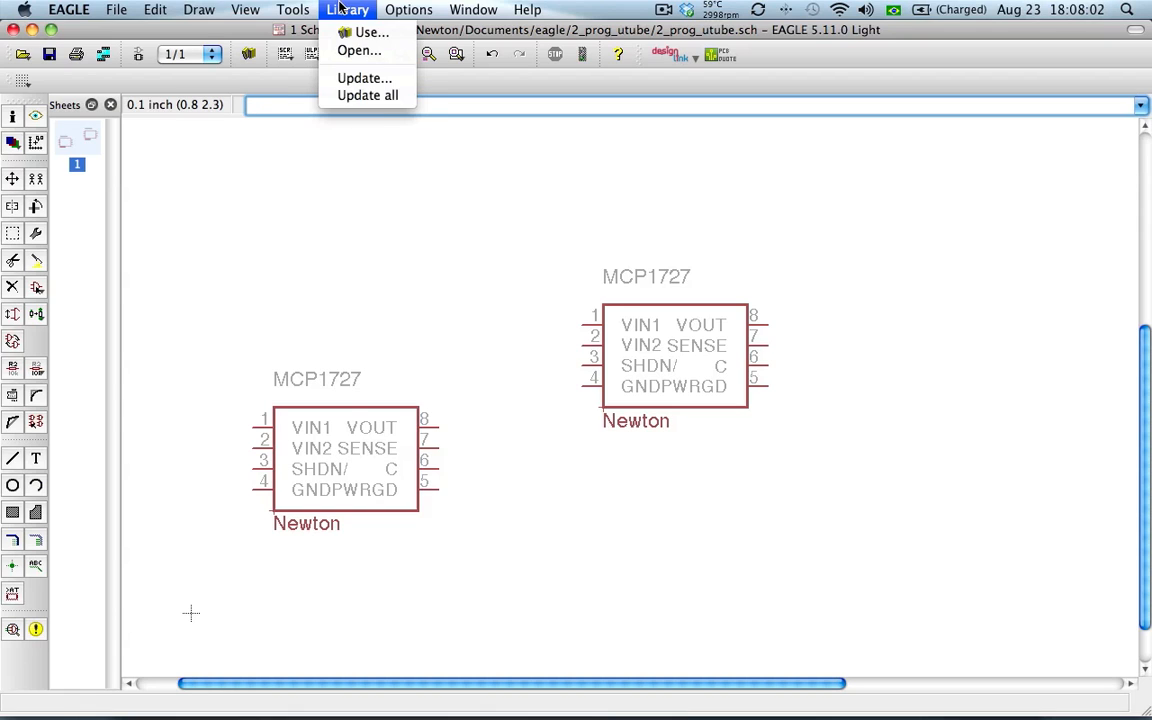
click(367, 95)
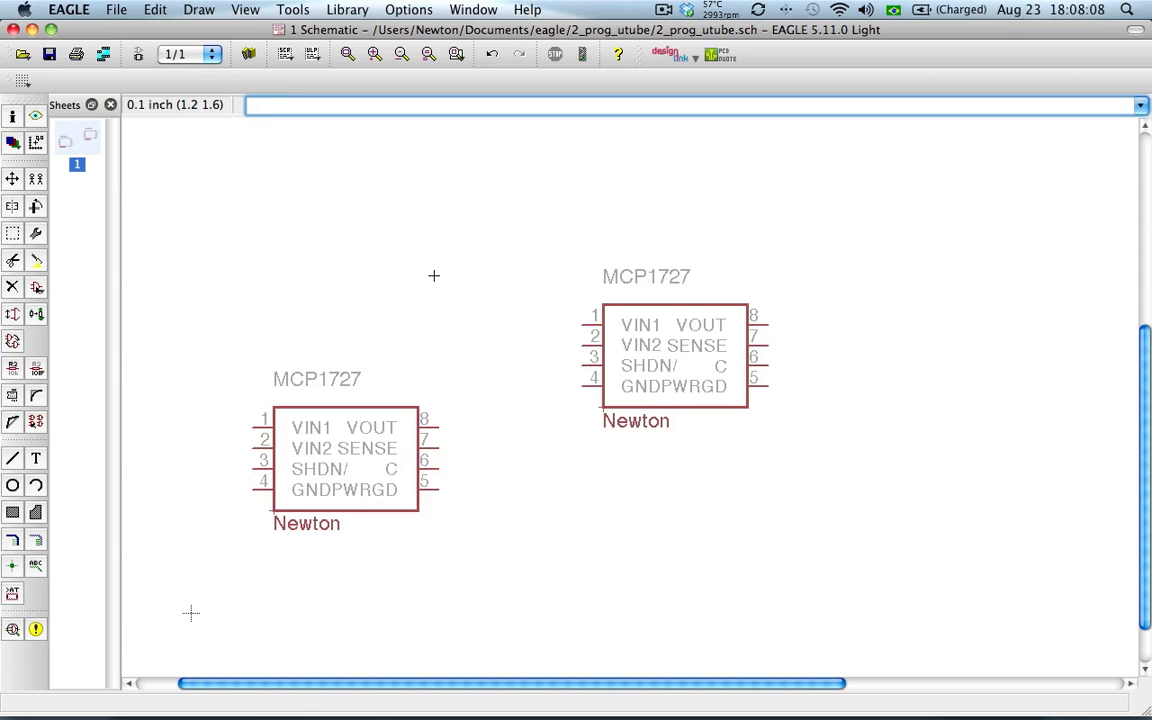
mouse_move(1151, 0)
click(550, 224)
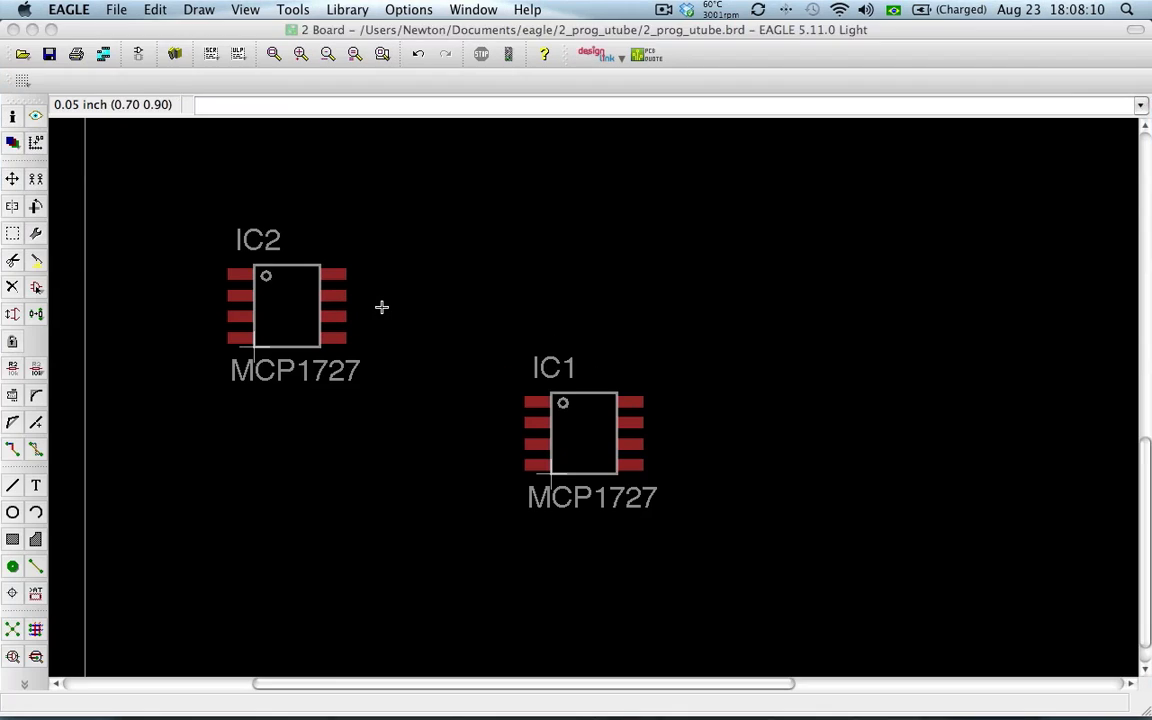
middle_drag(345, 316, 603, 315)
scroll(609, 316, up, 1)
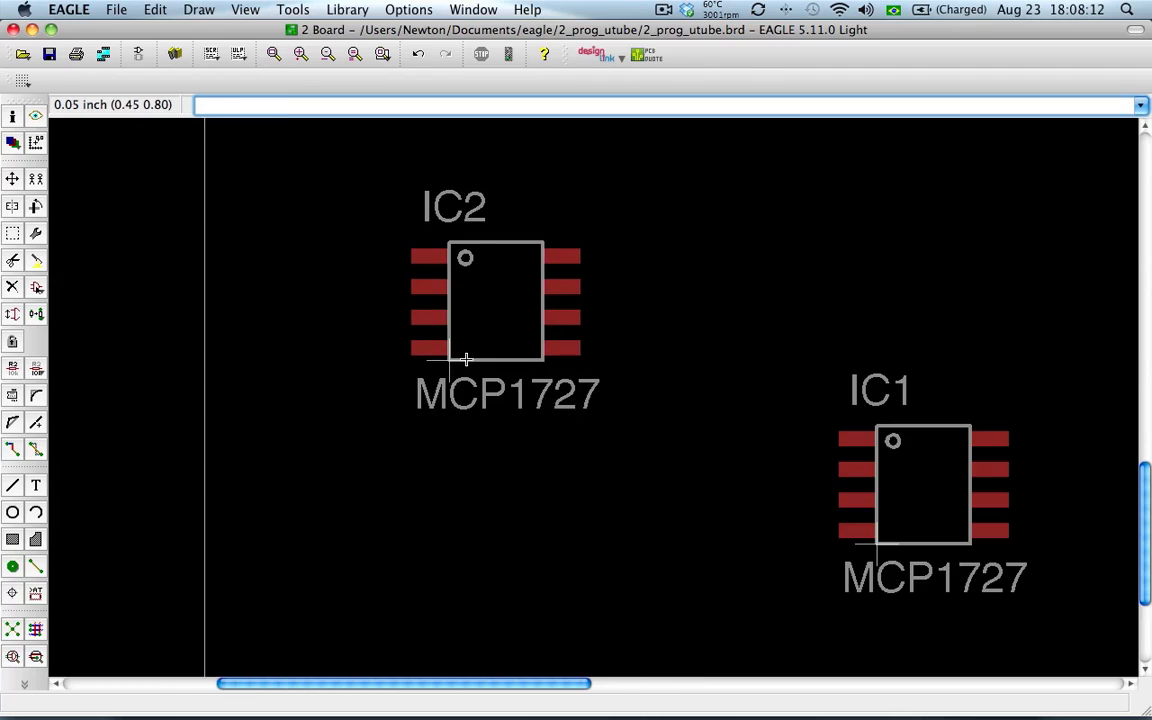
scroll(471, 364, down, 1)
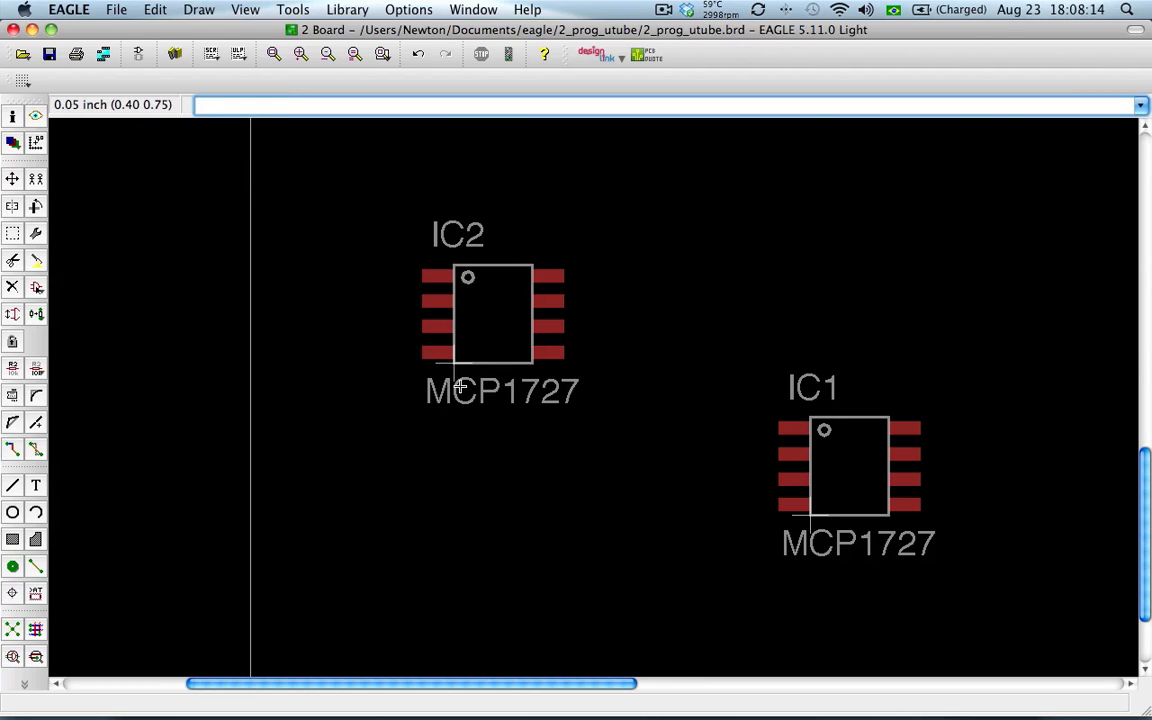